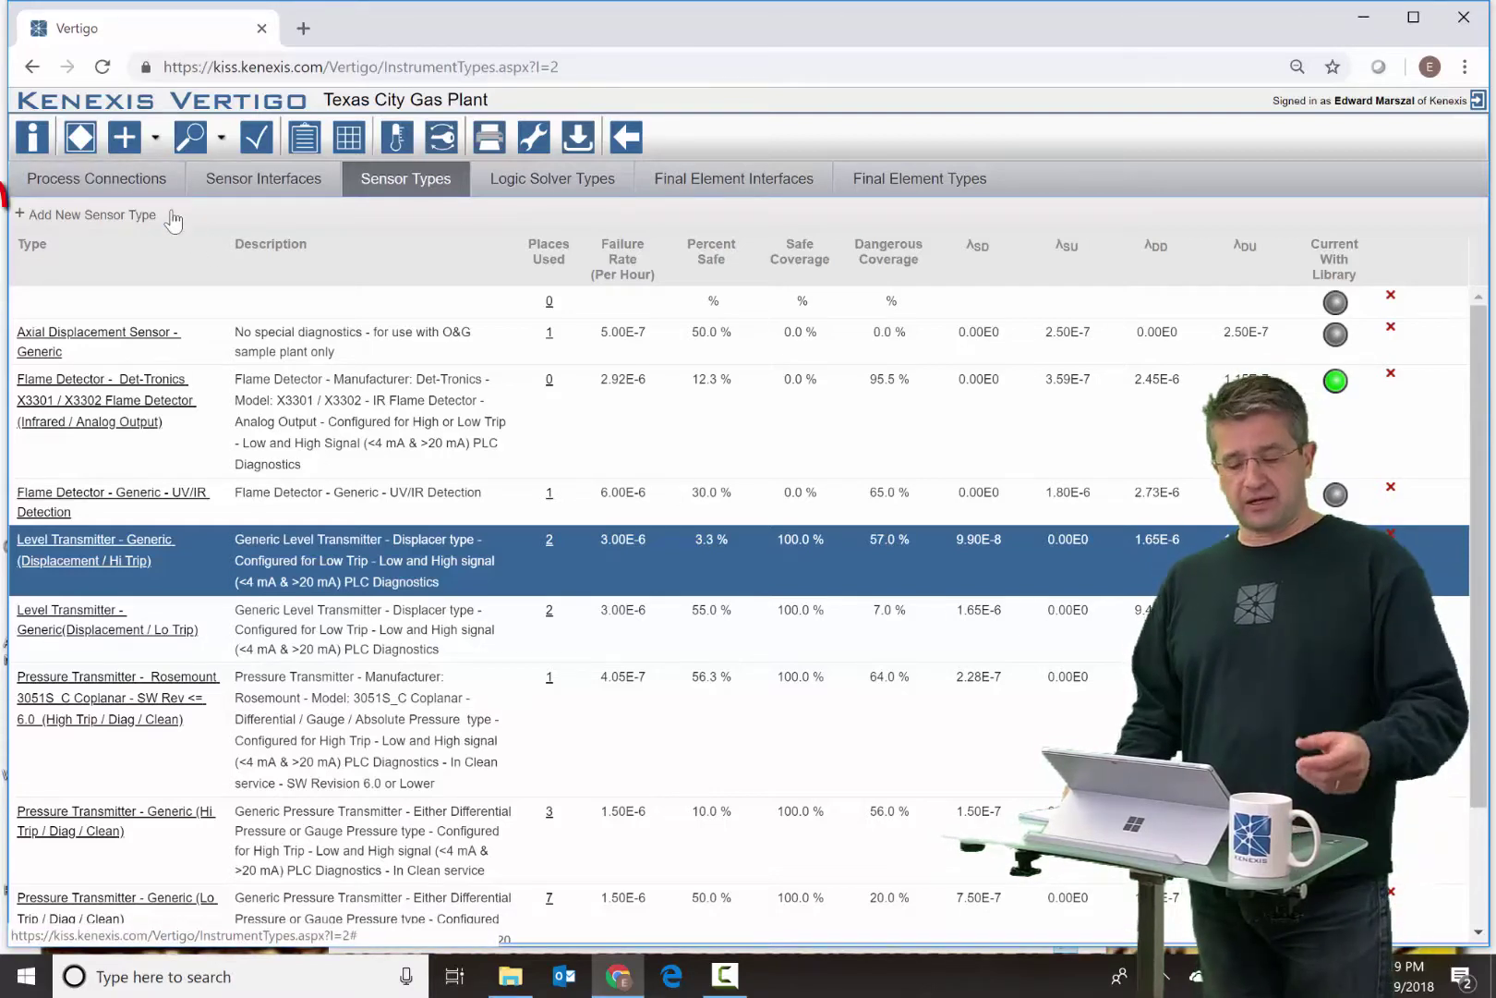
# - Start a new sensor type and name its type "Custom Pressure Transmitter"
pyautogui.click(116, 221)
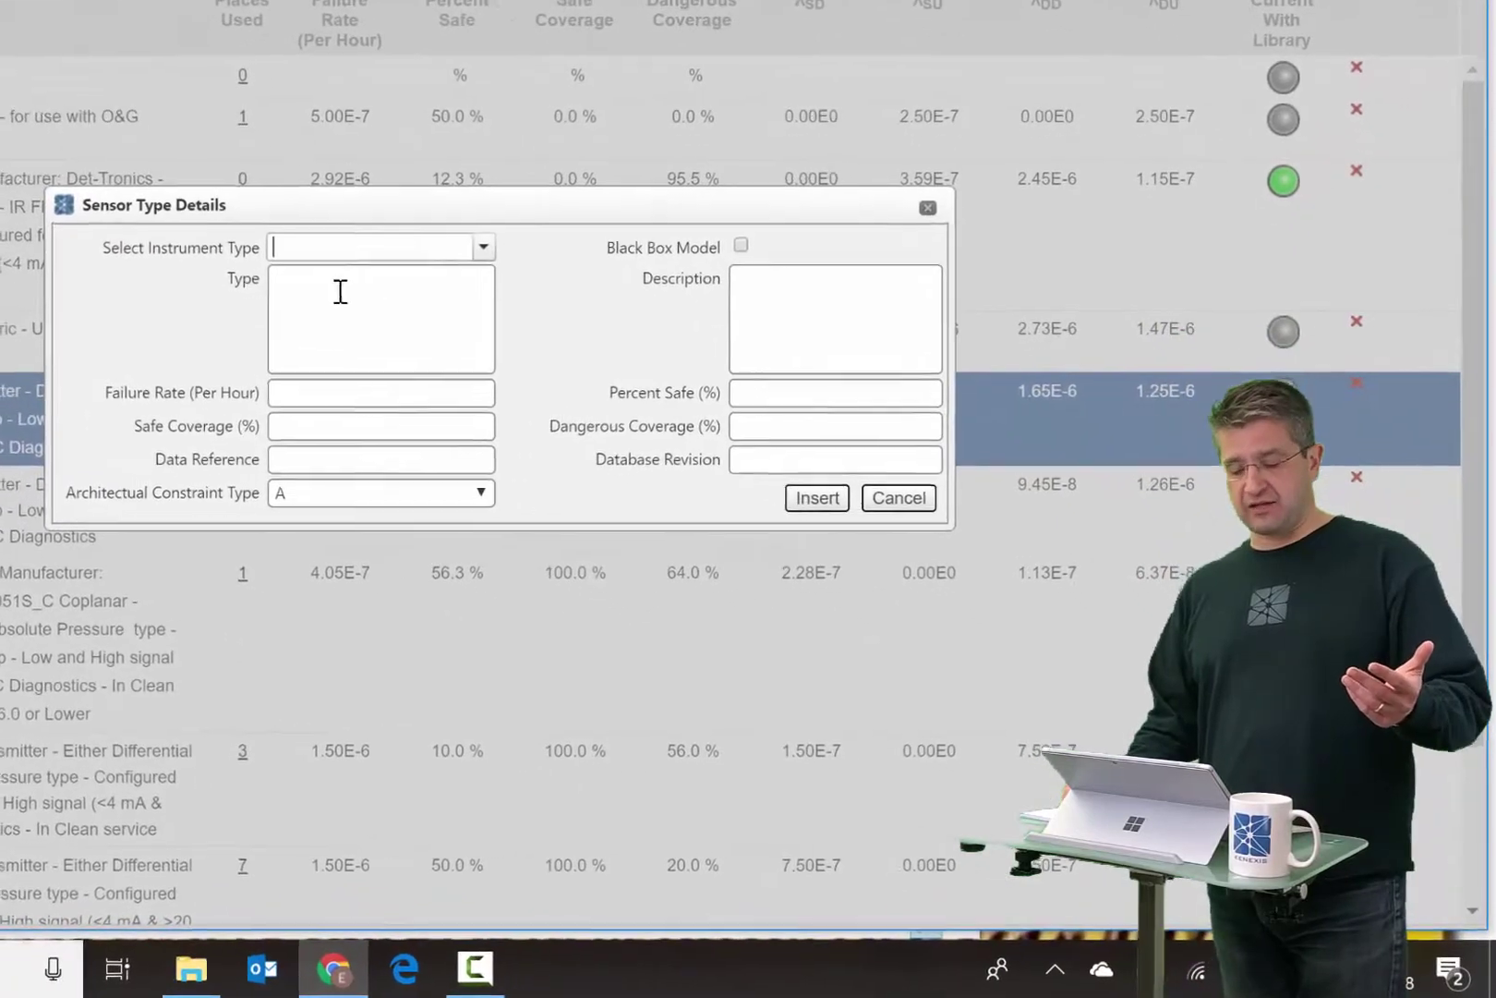
pyautogui.click(323, 296)
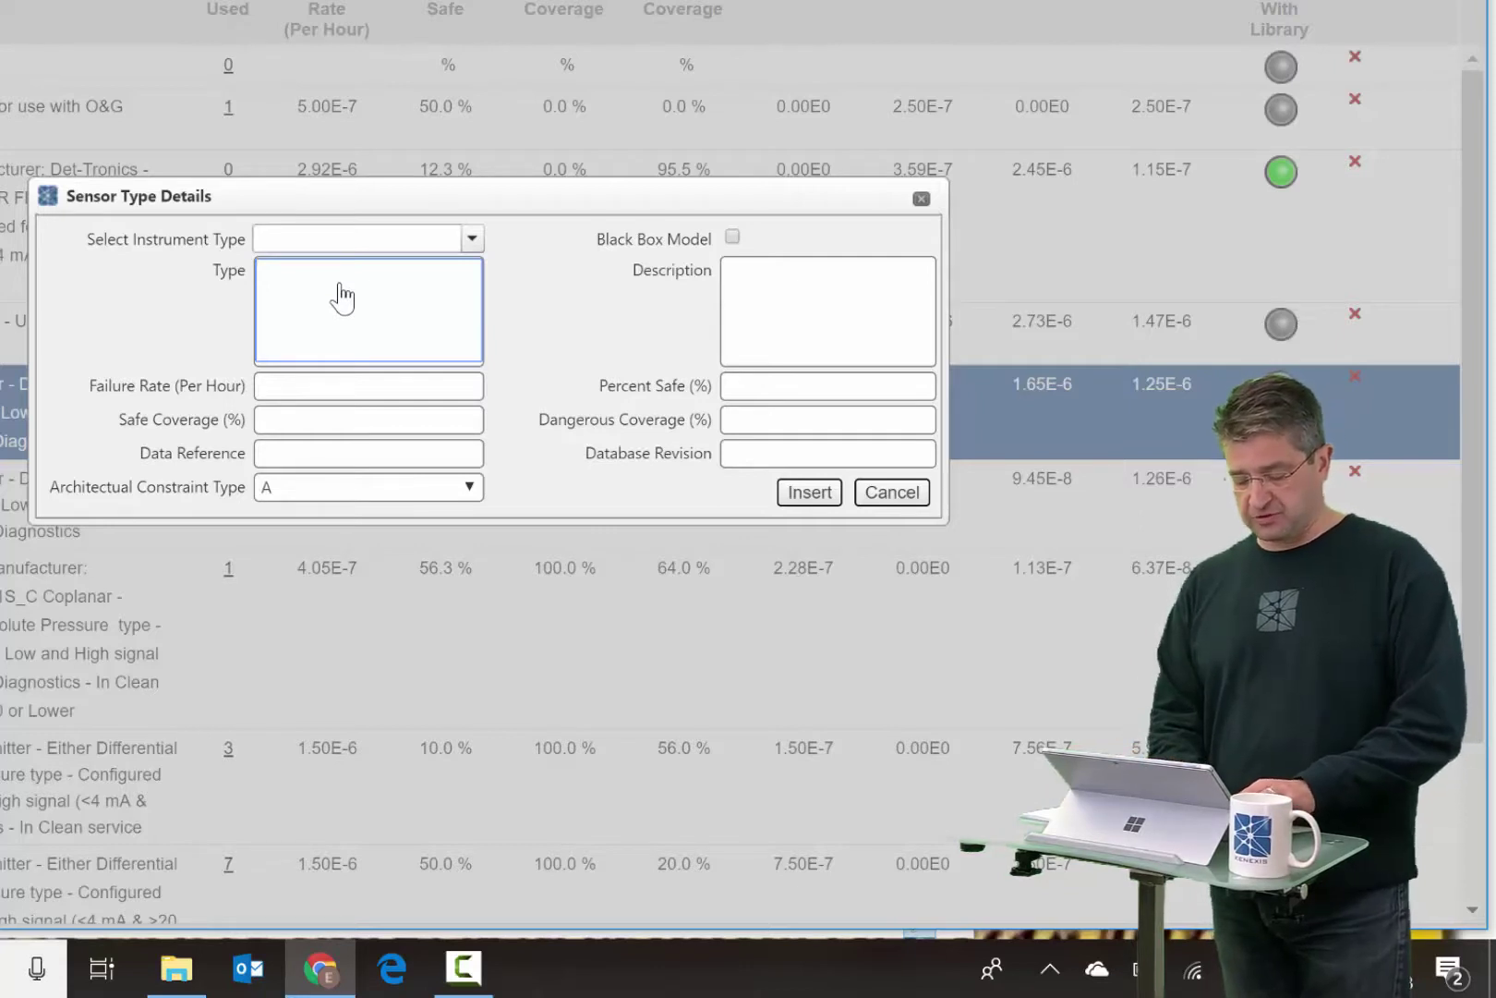
pyautogui.write('Custom P')
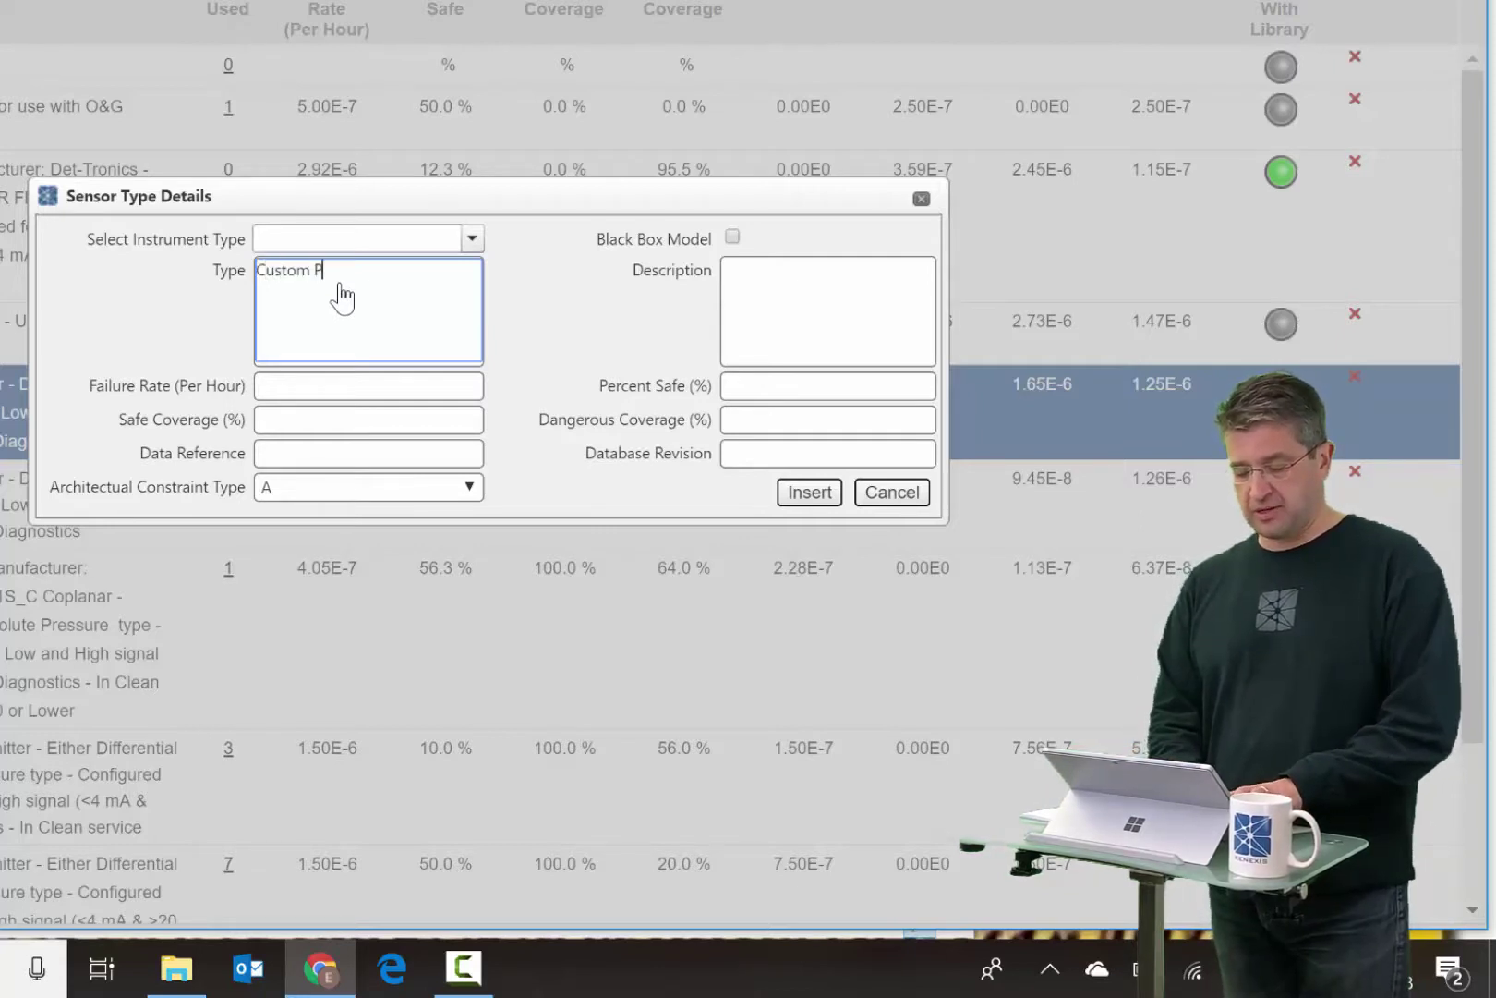
pyautogui.write('ressure Trasm')
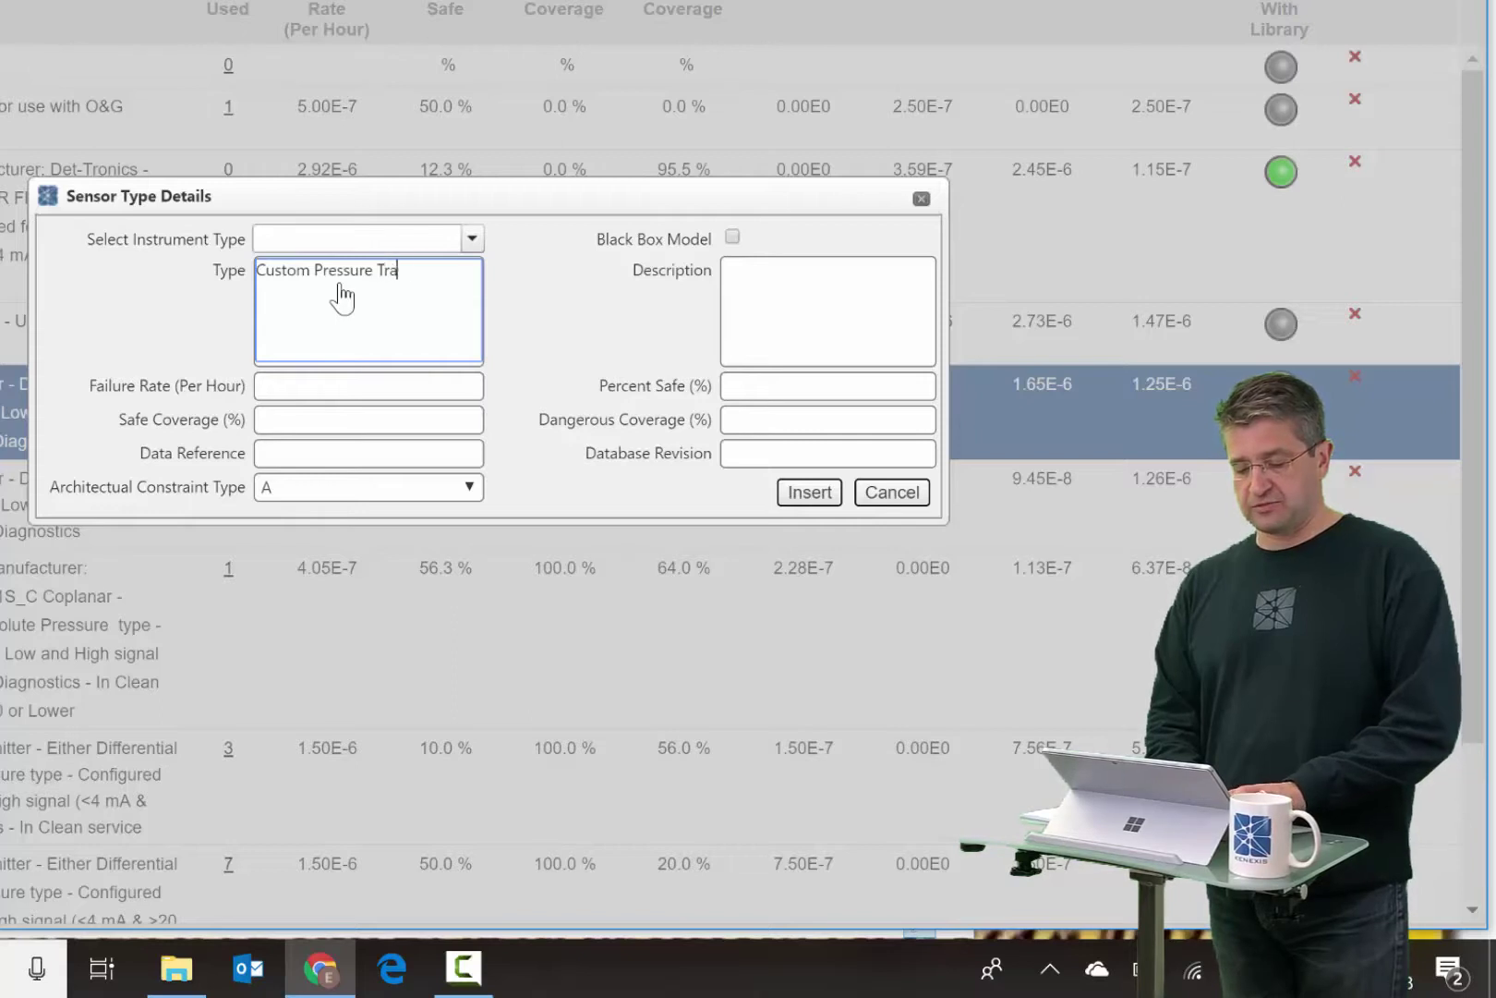
pyautogui.press('BackSpace')
pyautogui.press('BackSpace')
pyautogui.write('nsmitter')
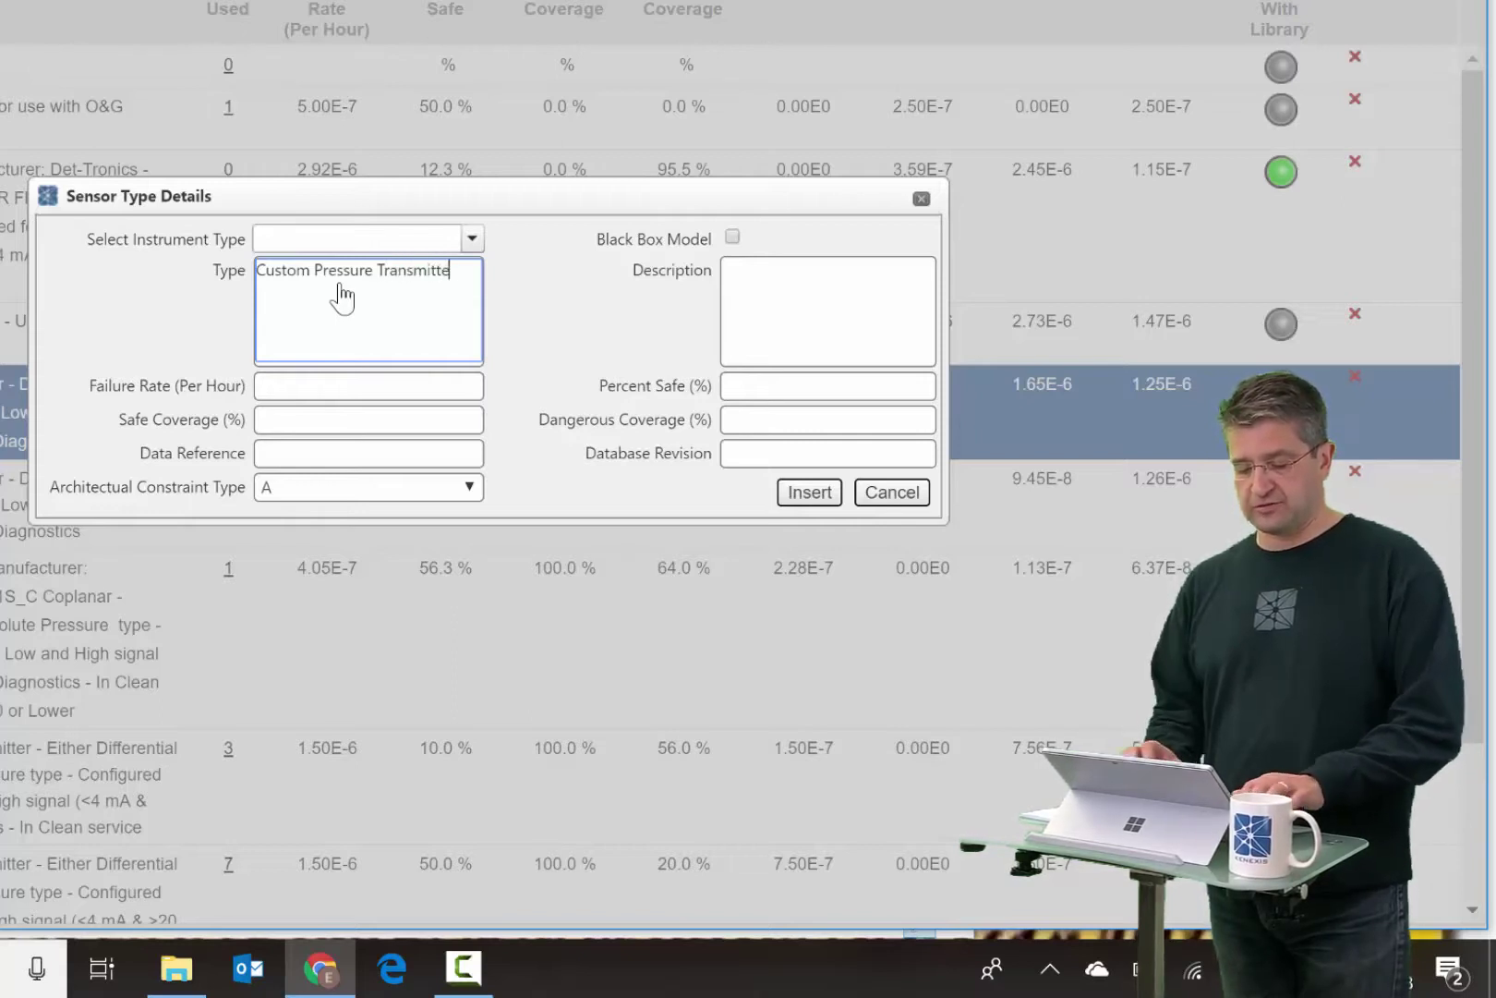
# - Set the sensor type's failure rate to 6e-6 per hour and its percent safe to 60%
pyautogui.click(416, 385)
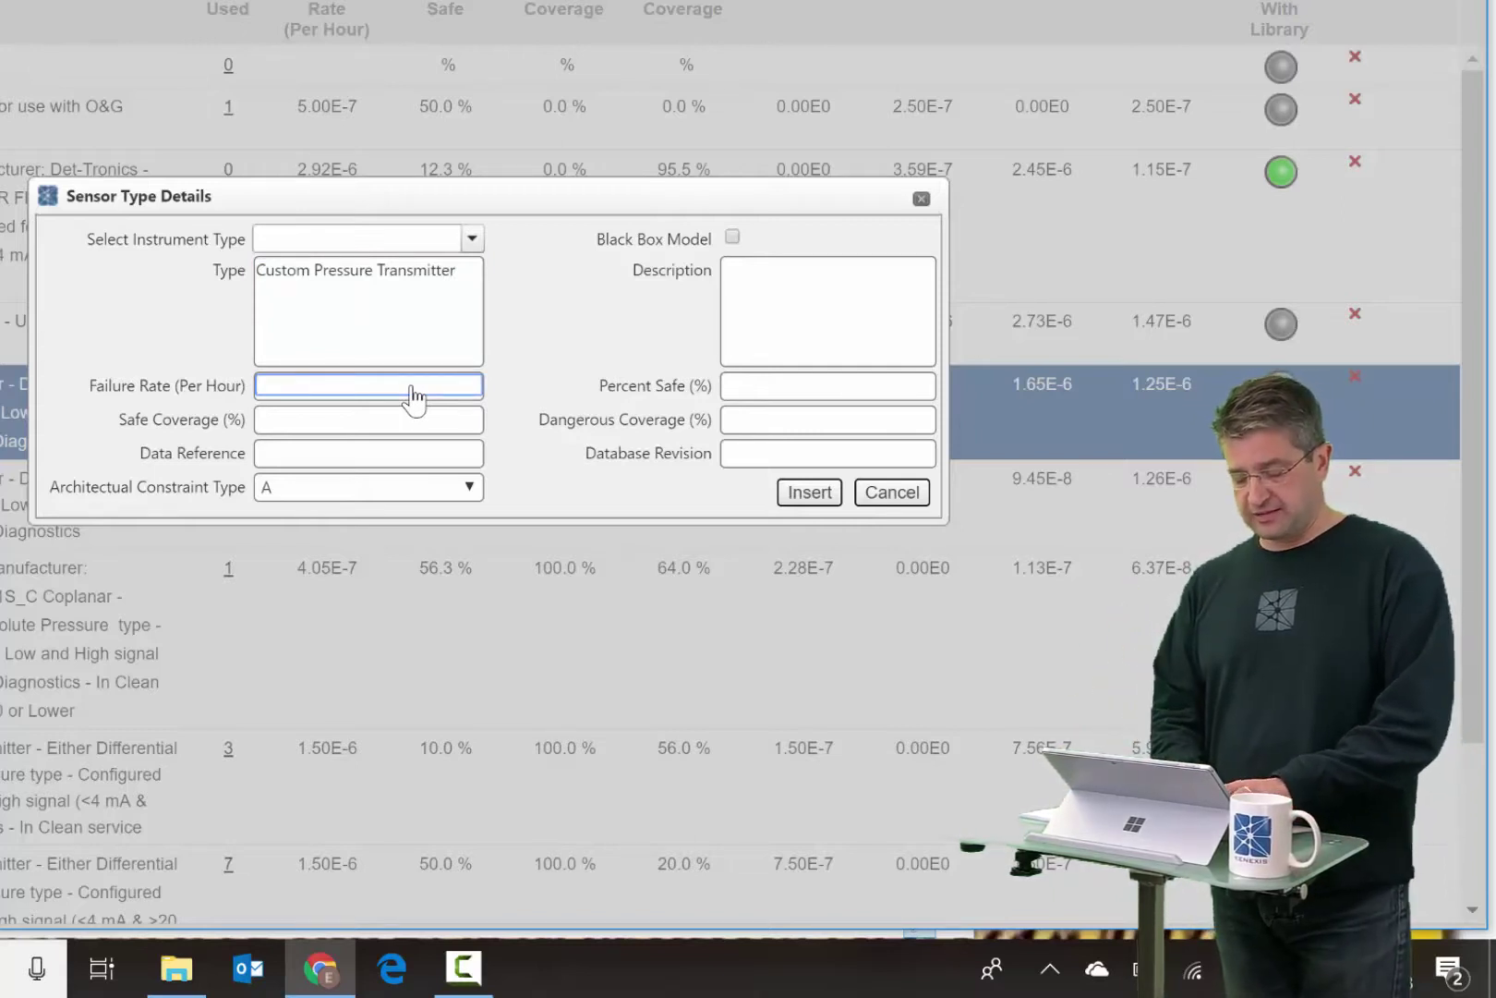
pyautogui.write('6e-6')
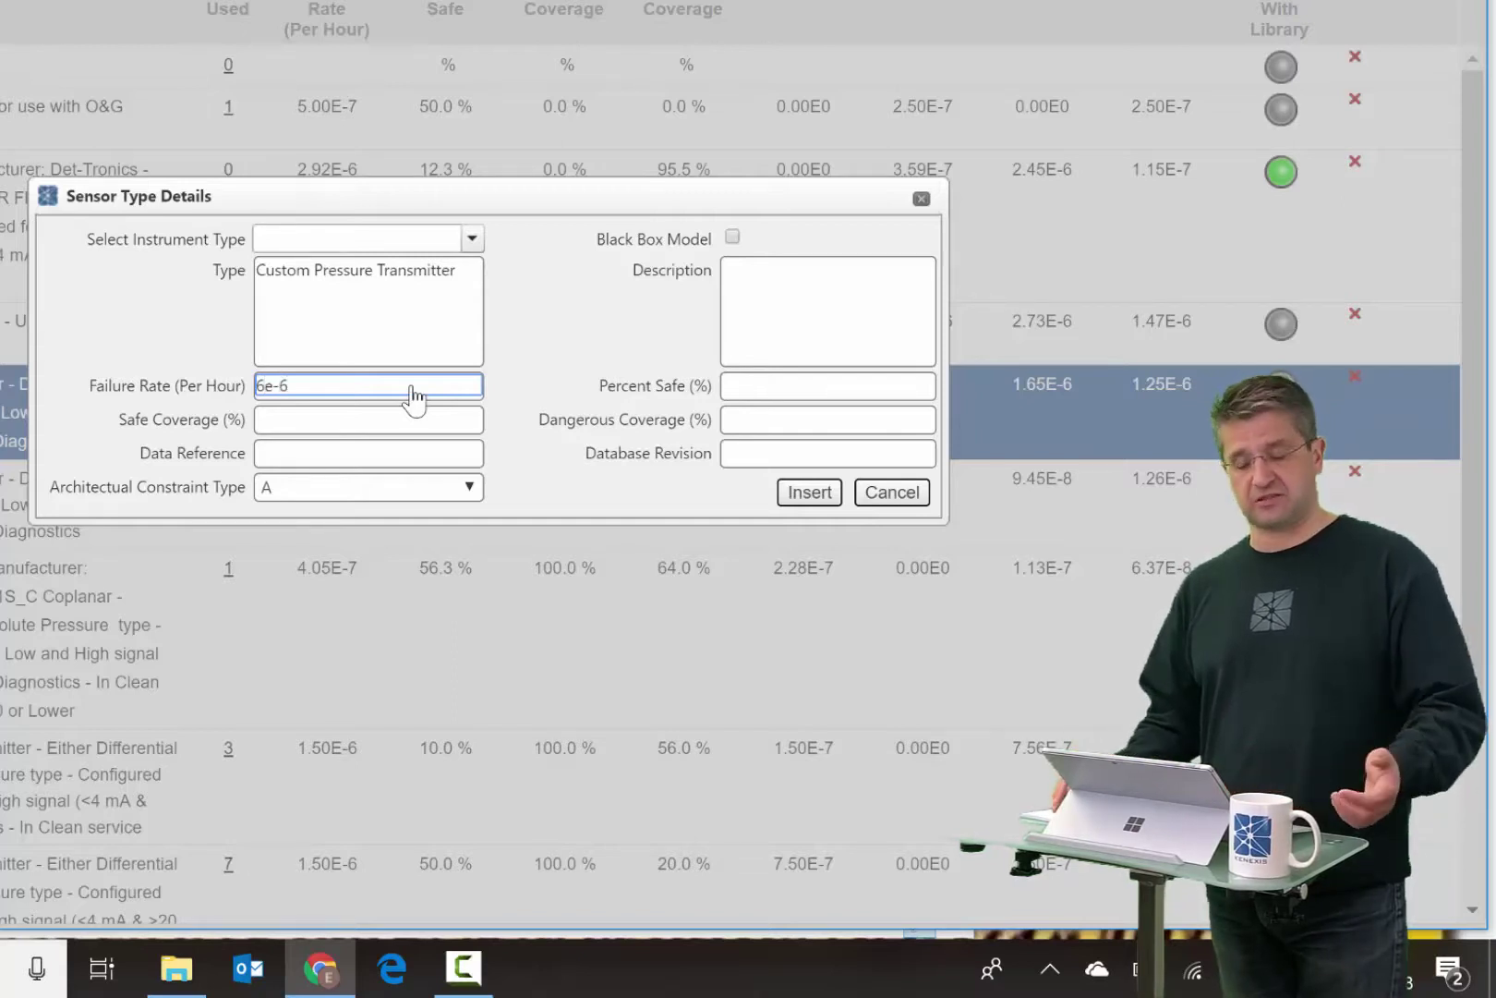
pyautogui.click(817, 393)
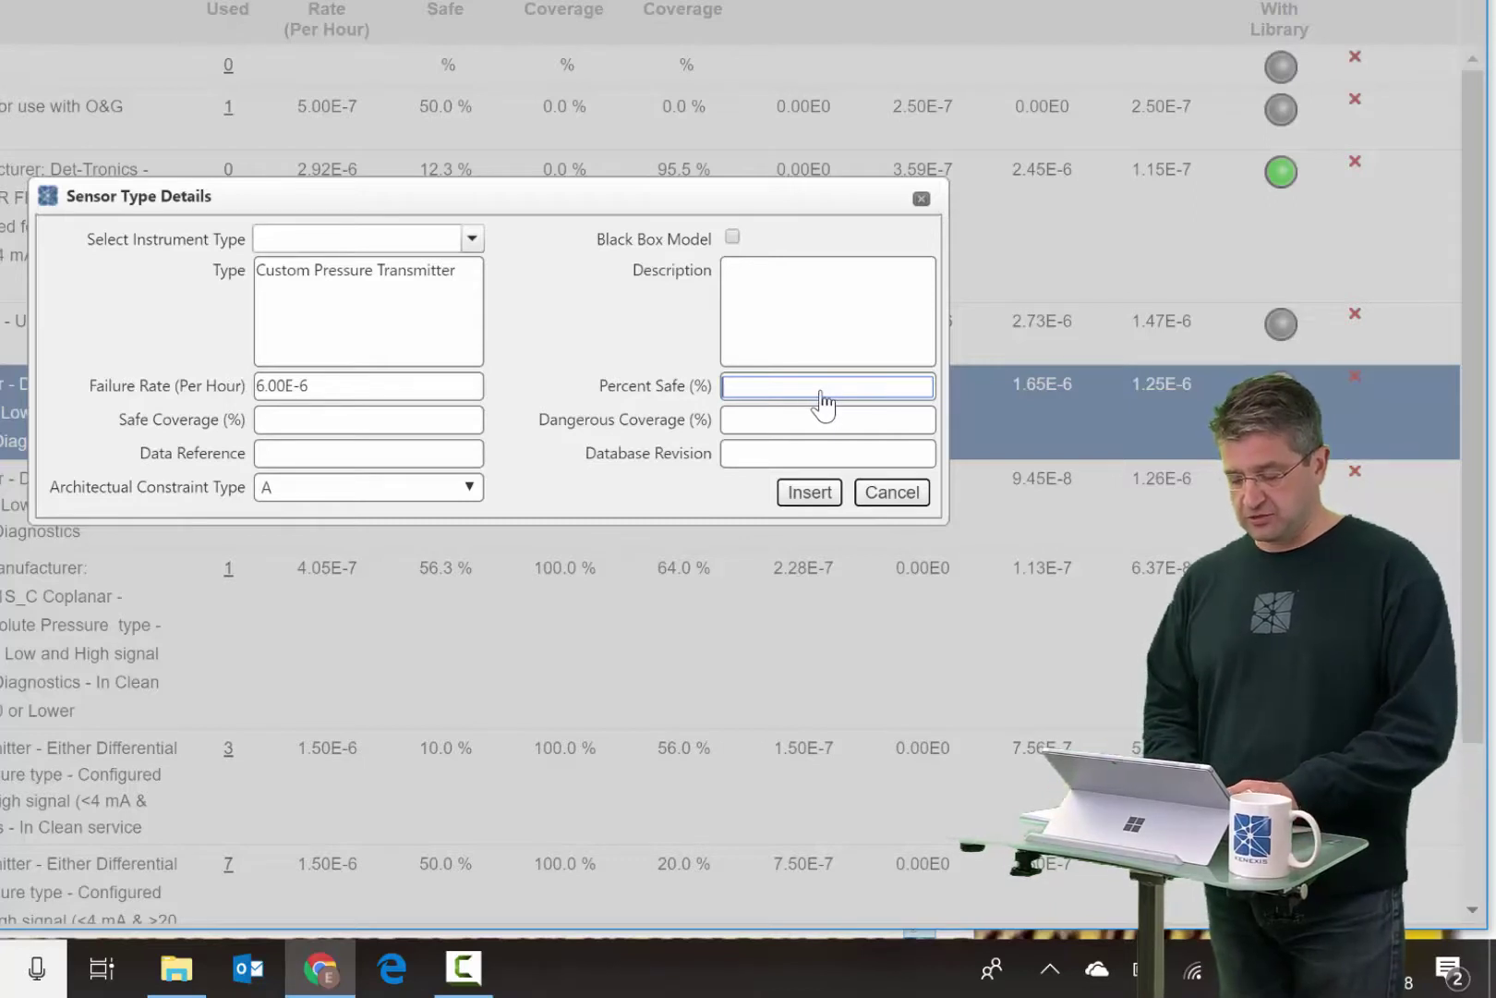
pyautogui.write('60')
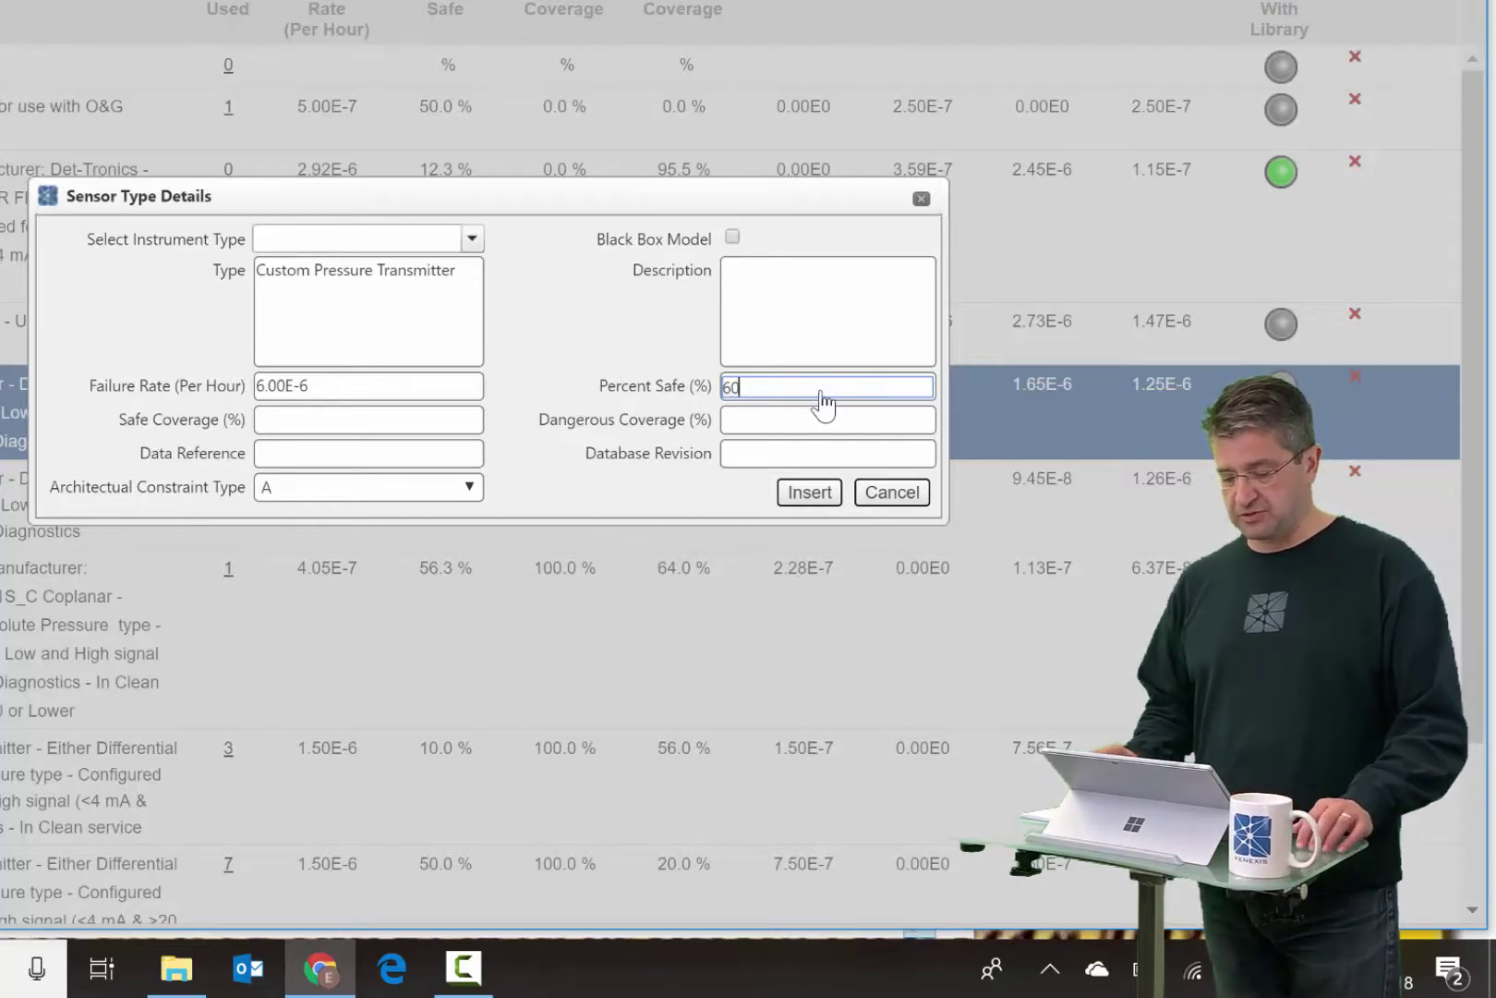
# - Set the sensor type's safe coverage to 0% and its dangerous coverage to 50%
pyautogui.click(349, 428)
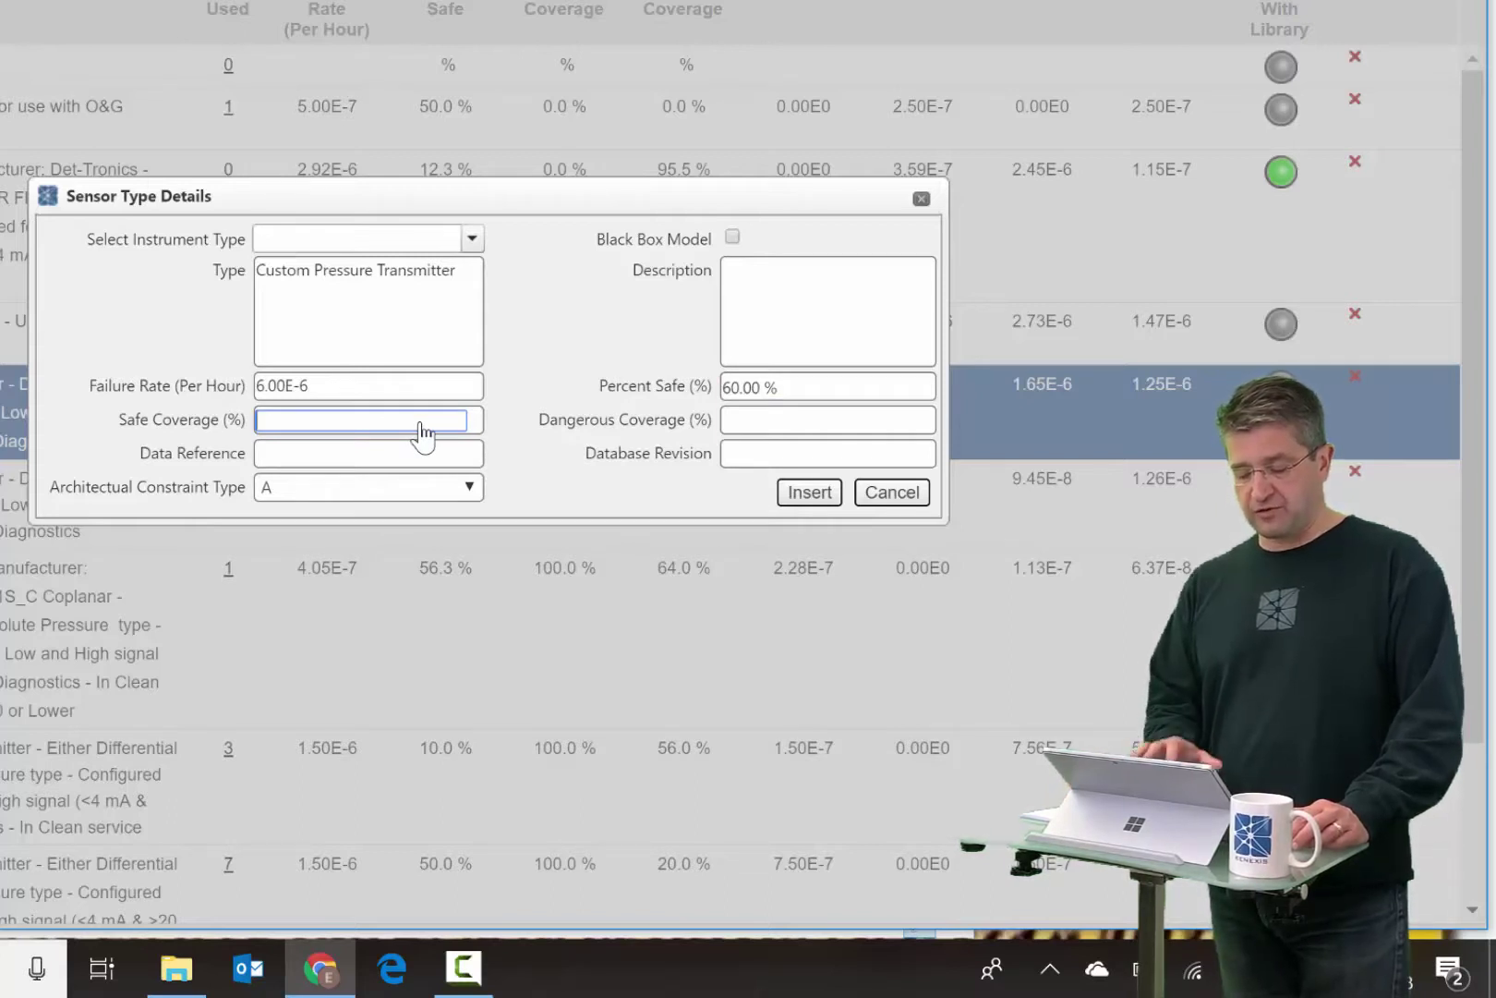
pyautogui.write('0')
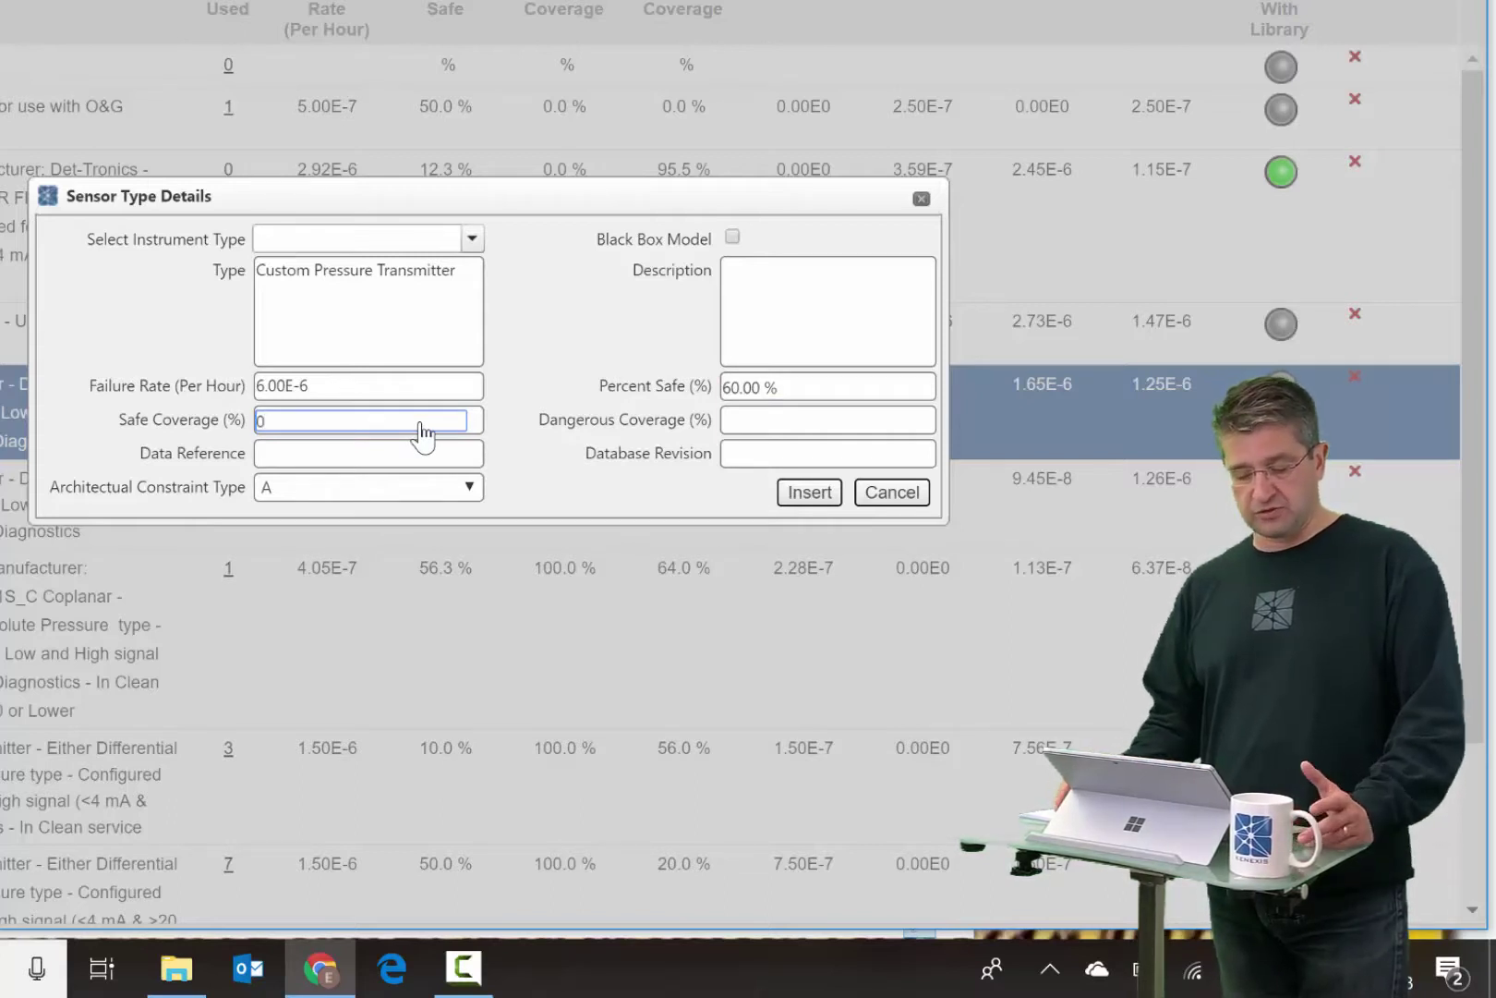
pyautogui.click(775, 421)
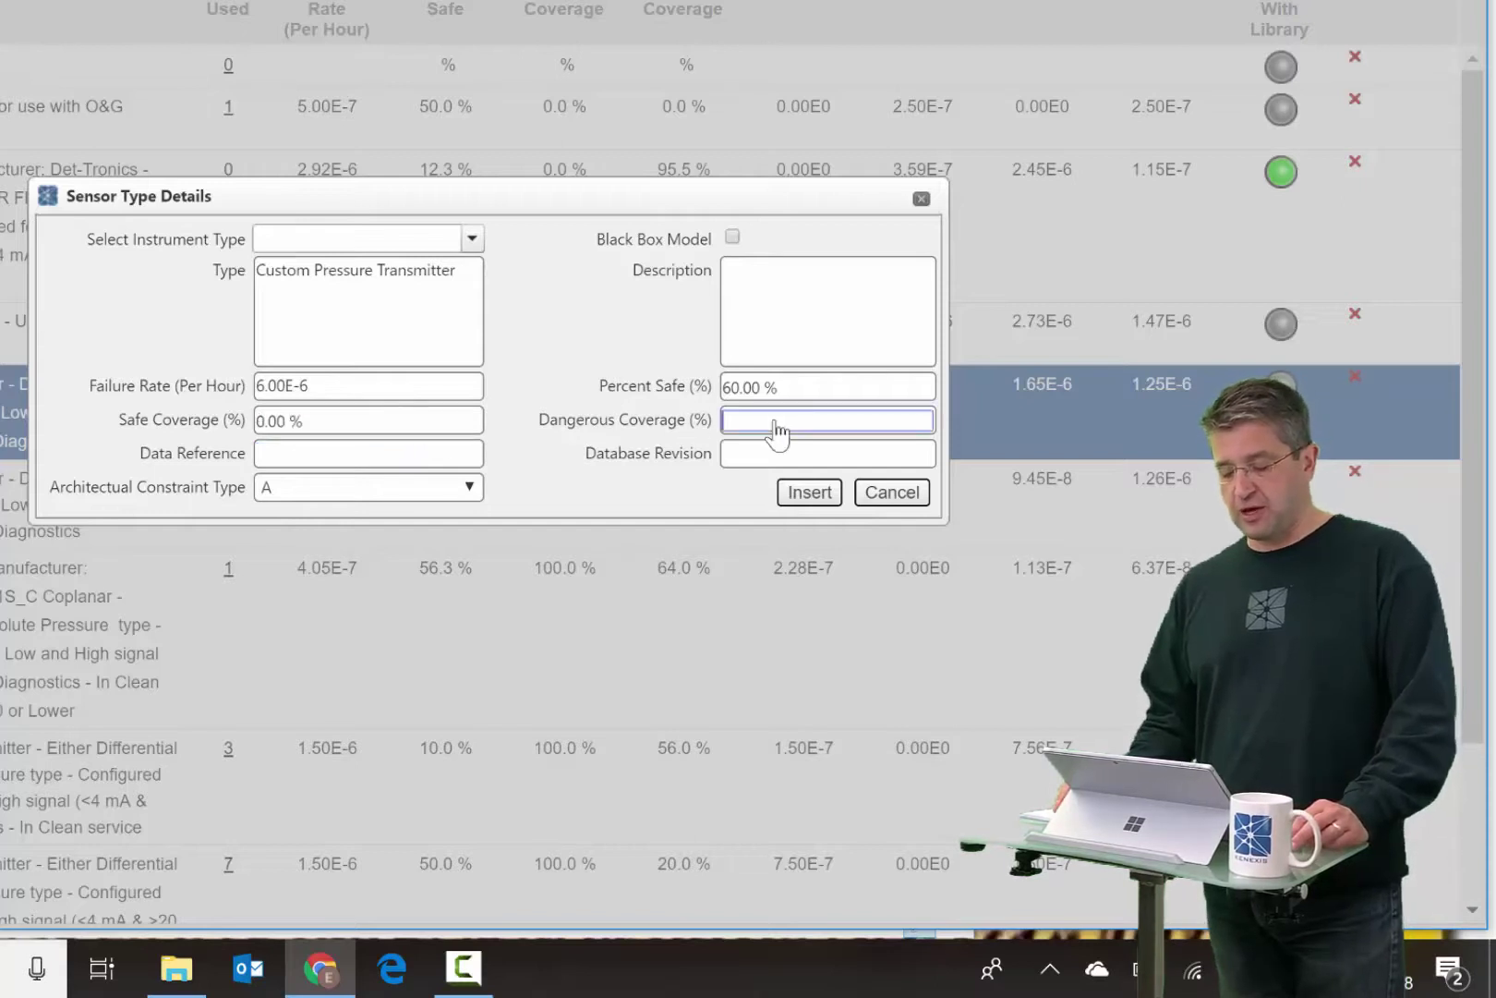
pyautogui.write('50')
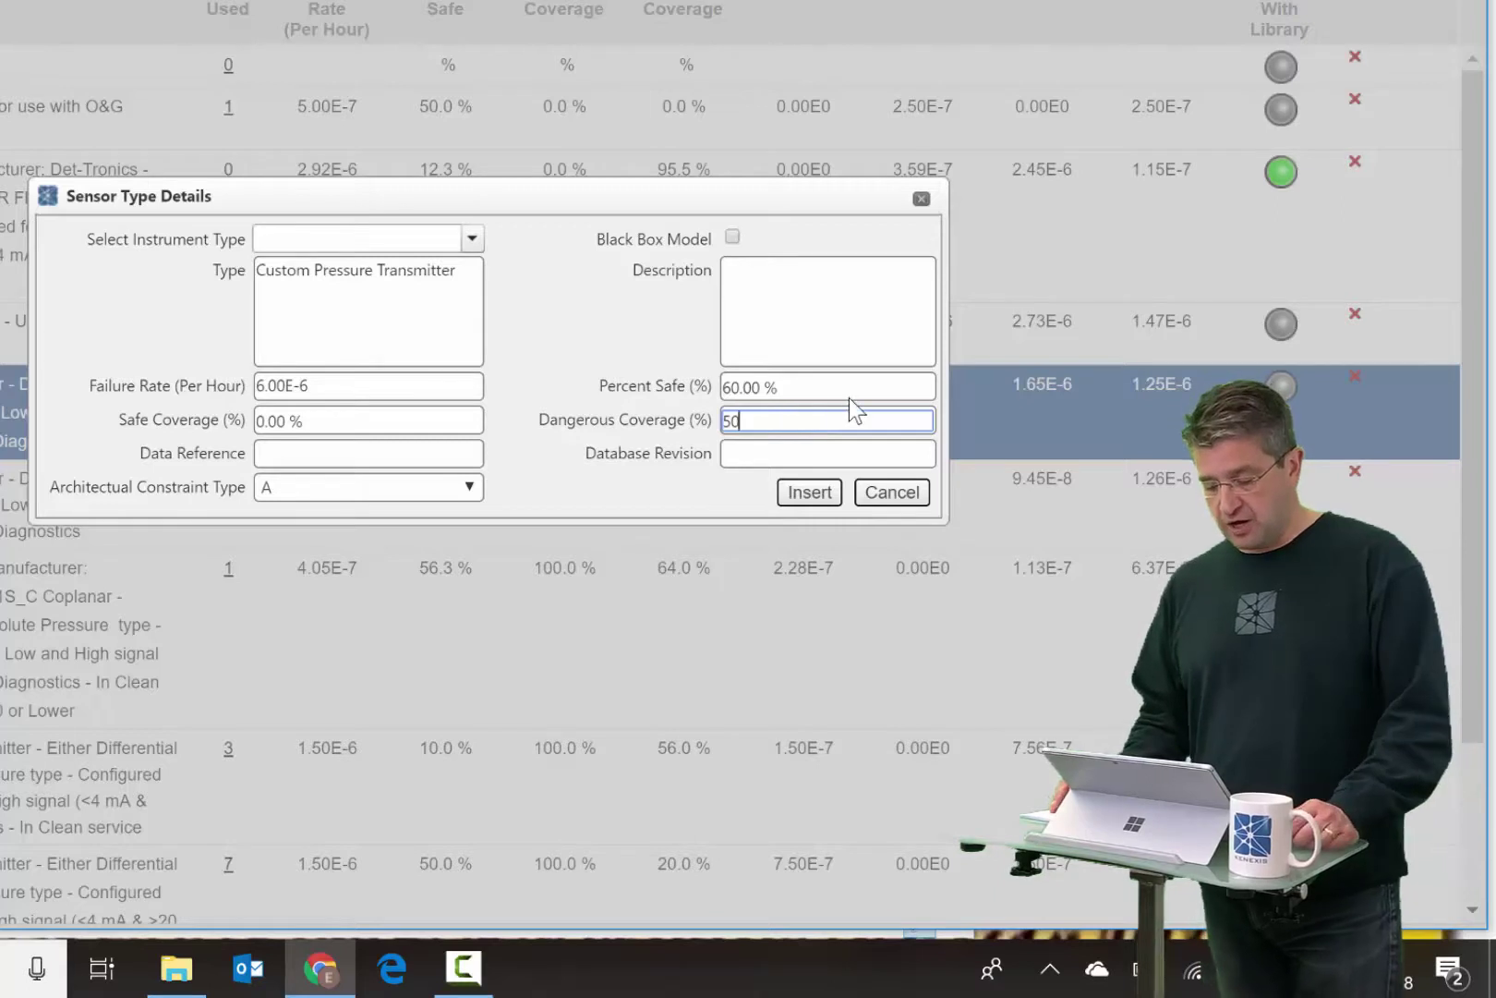
# - Enter "Field Data from Plant" as the data reference with database revision 1, and choose architectural constraint type B
pyautogui.click(753, 450)
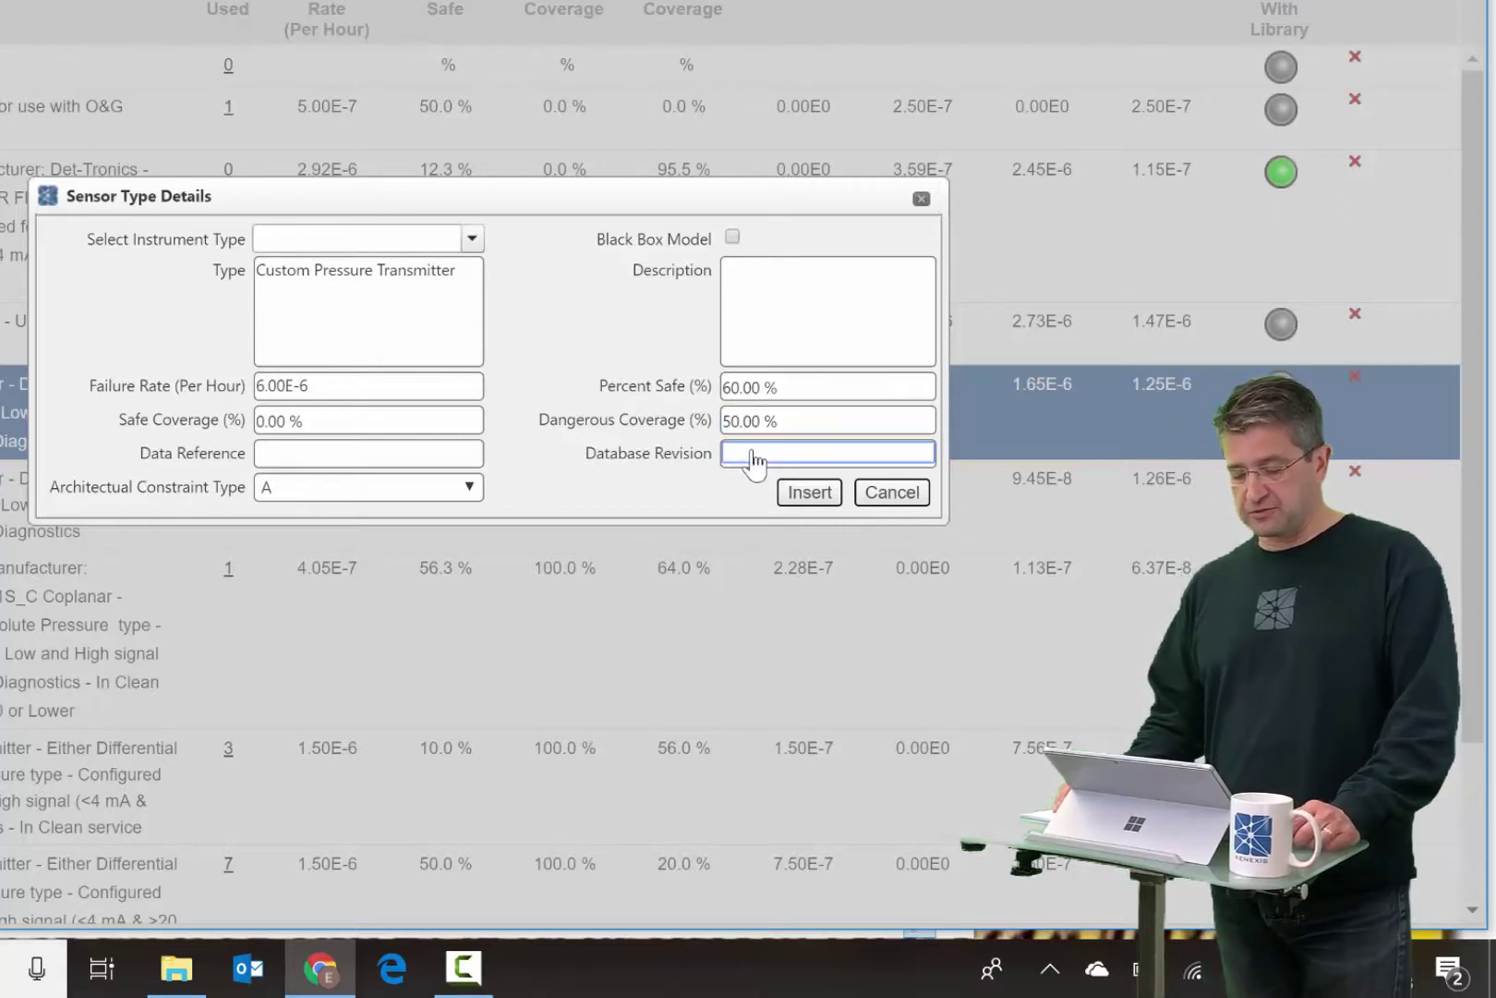
pyautogui.click(371, 456)
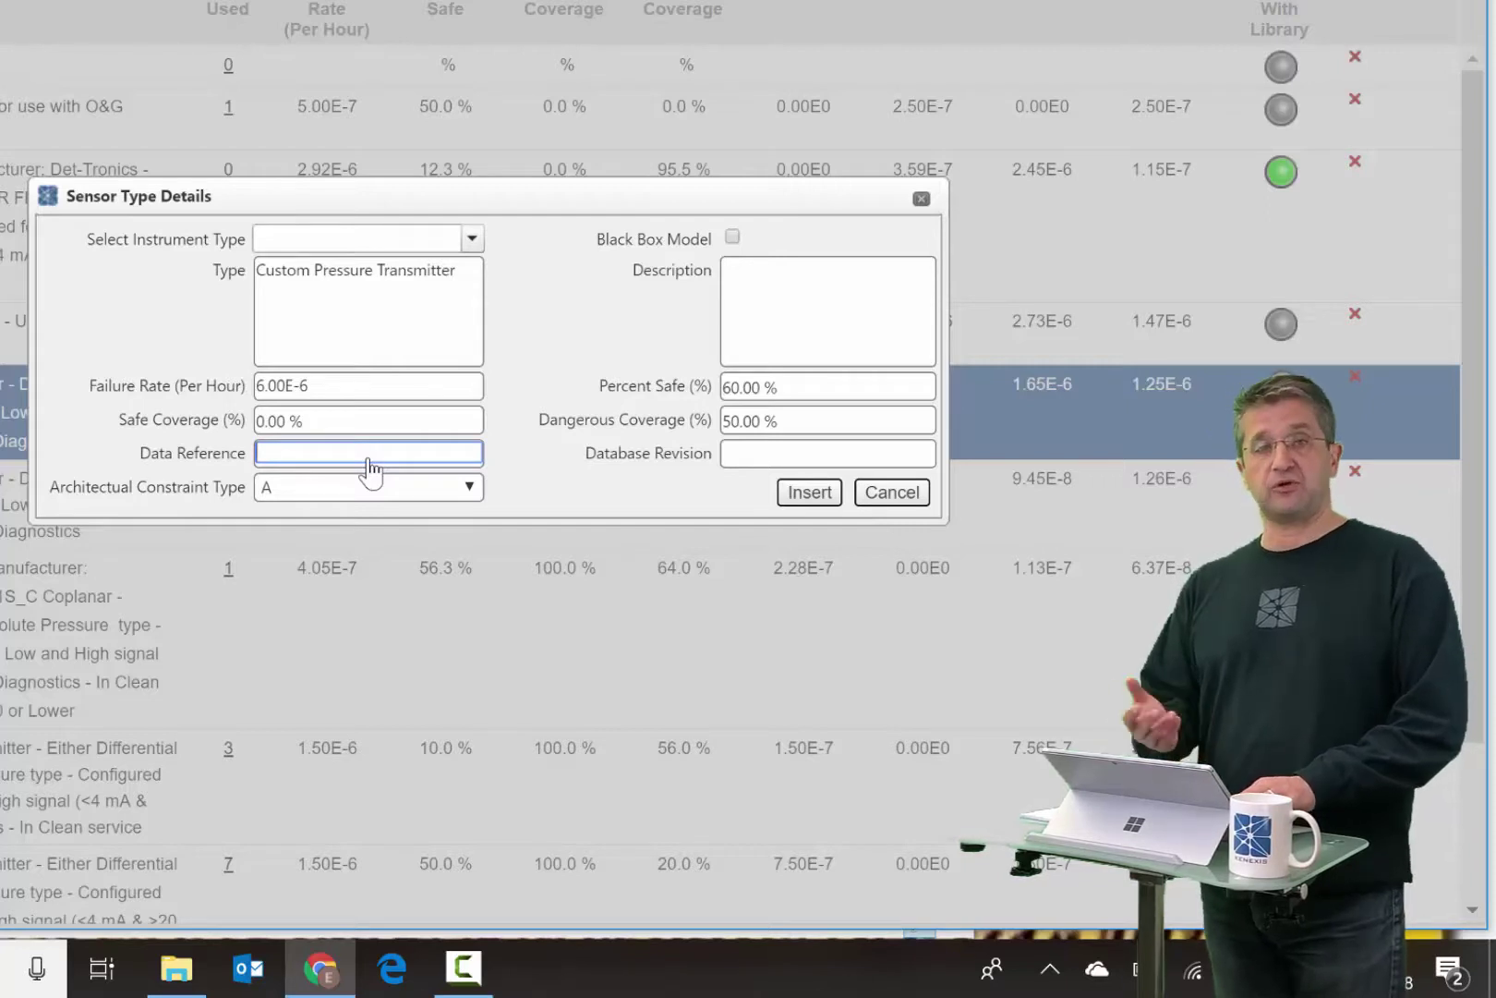
pyautogui.write('Field')
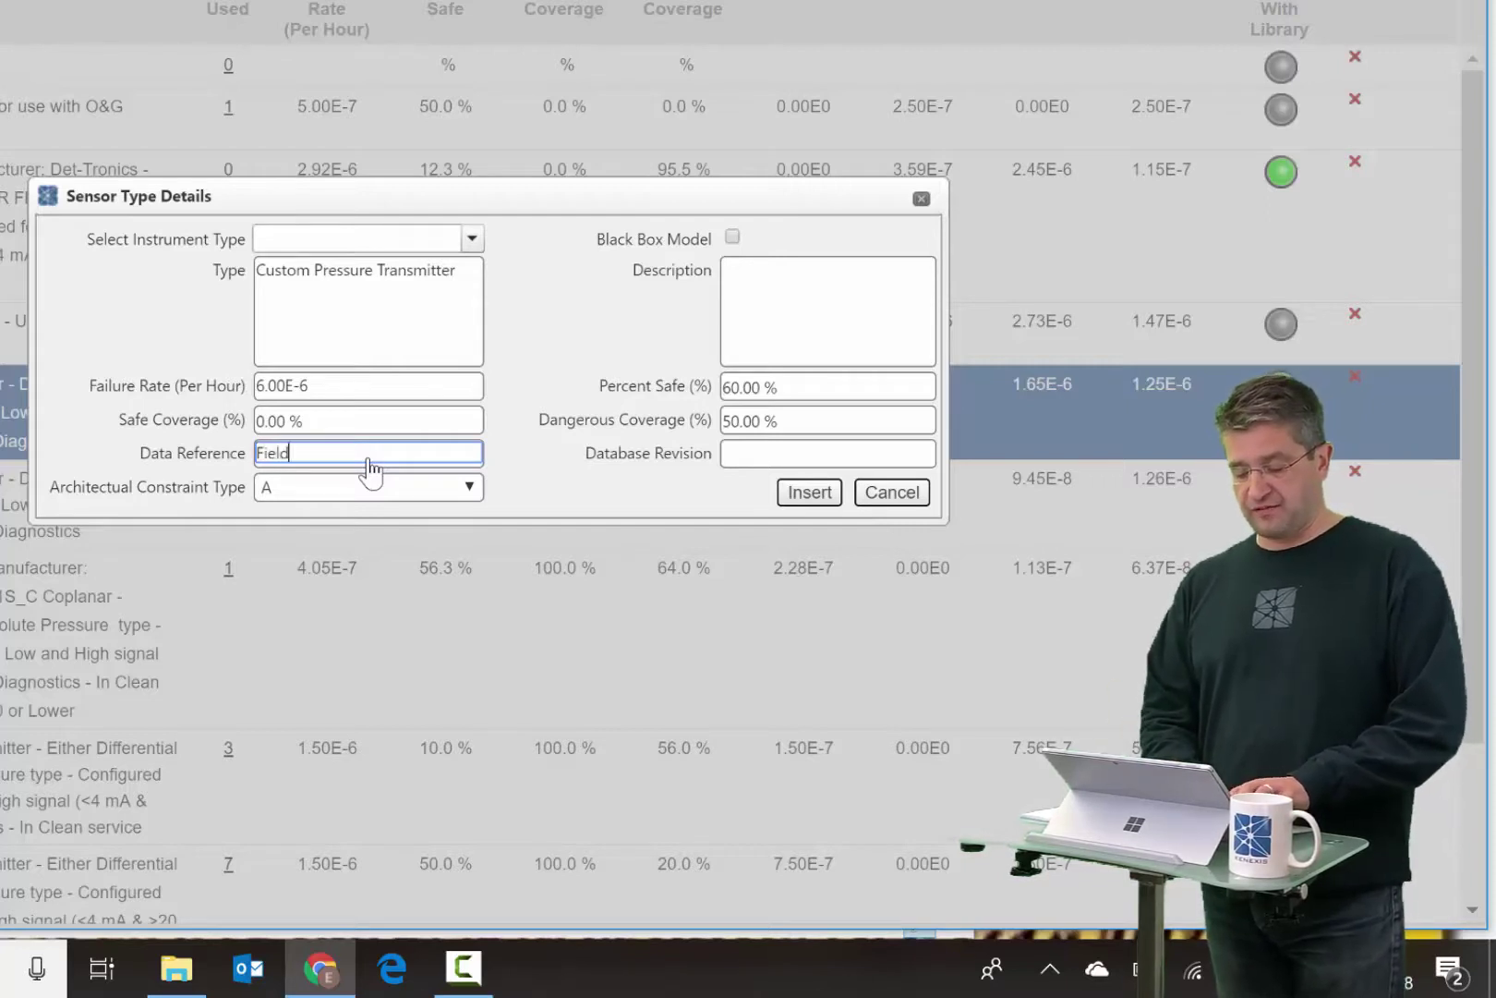
pyautogui.write(' Data from Plant')
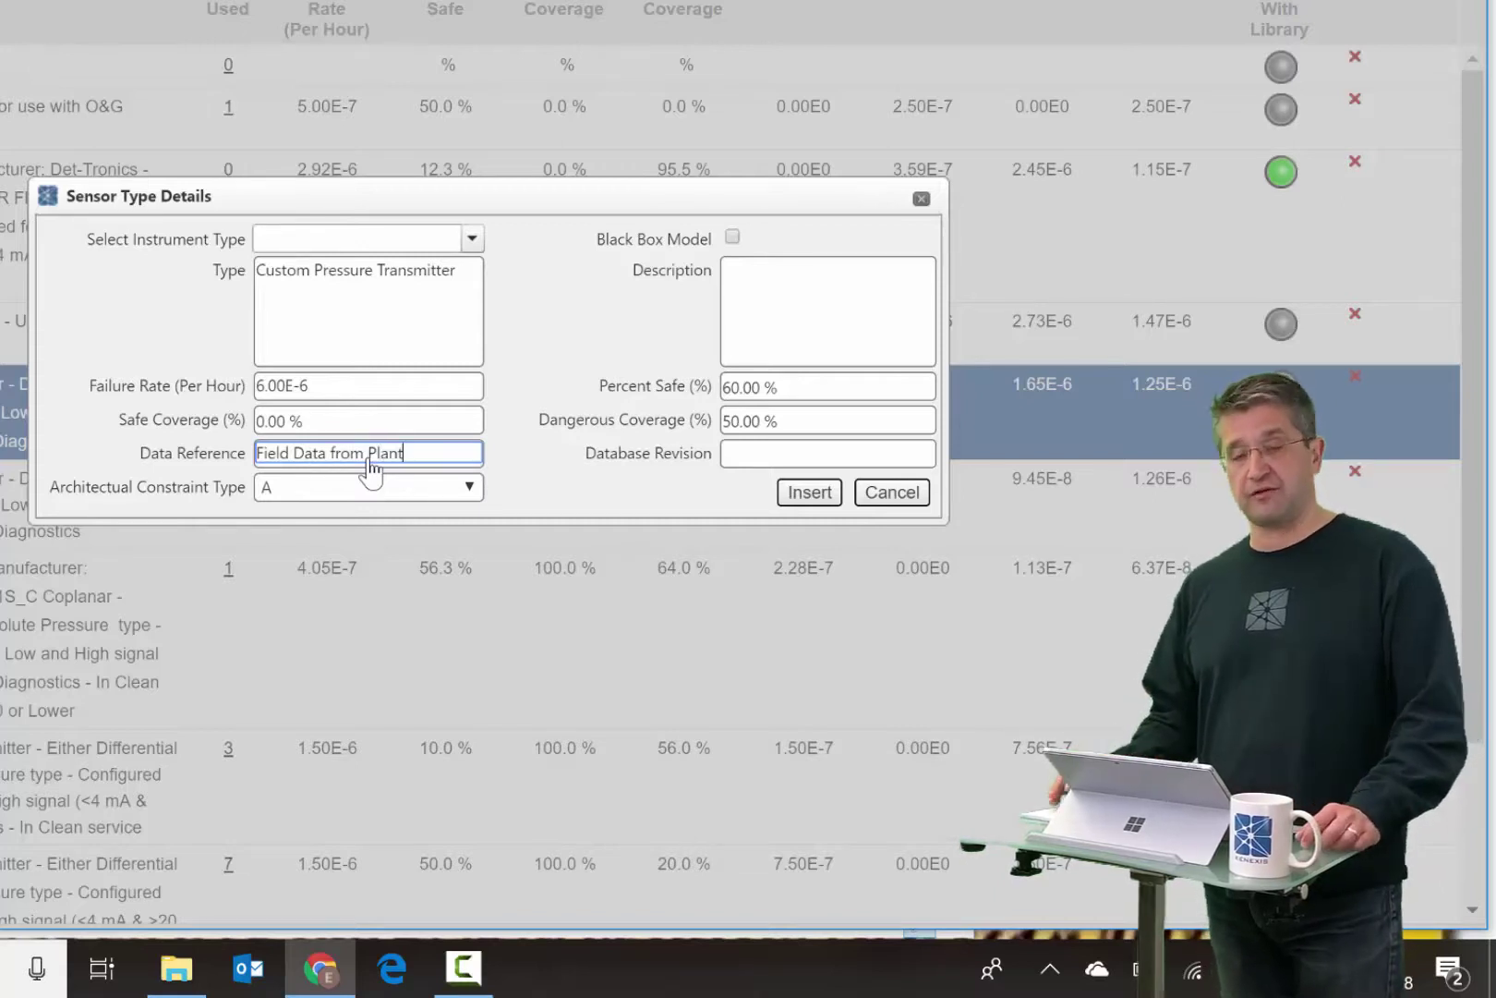
pyautogui.click(788, 455)
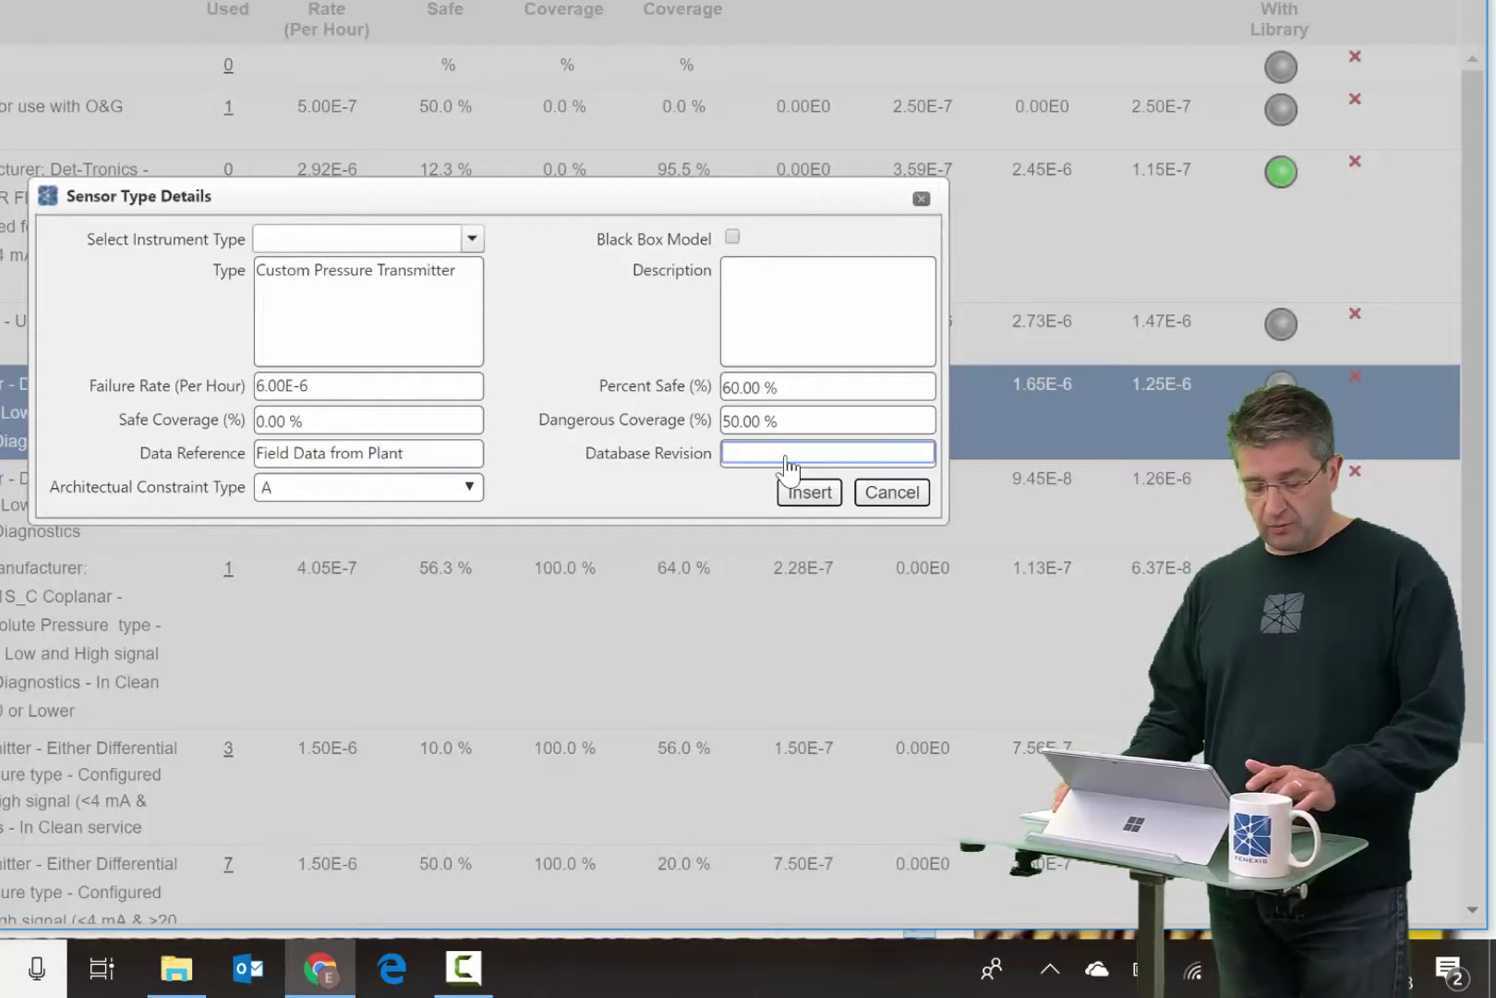
pyautogui.write('1')
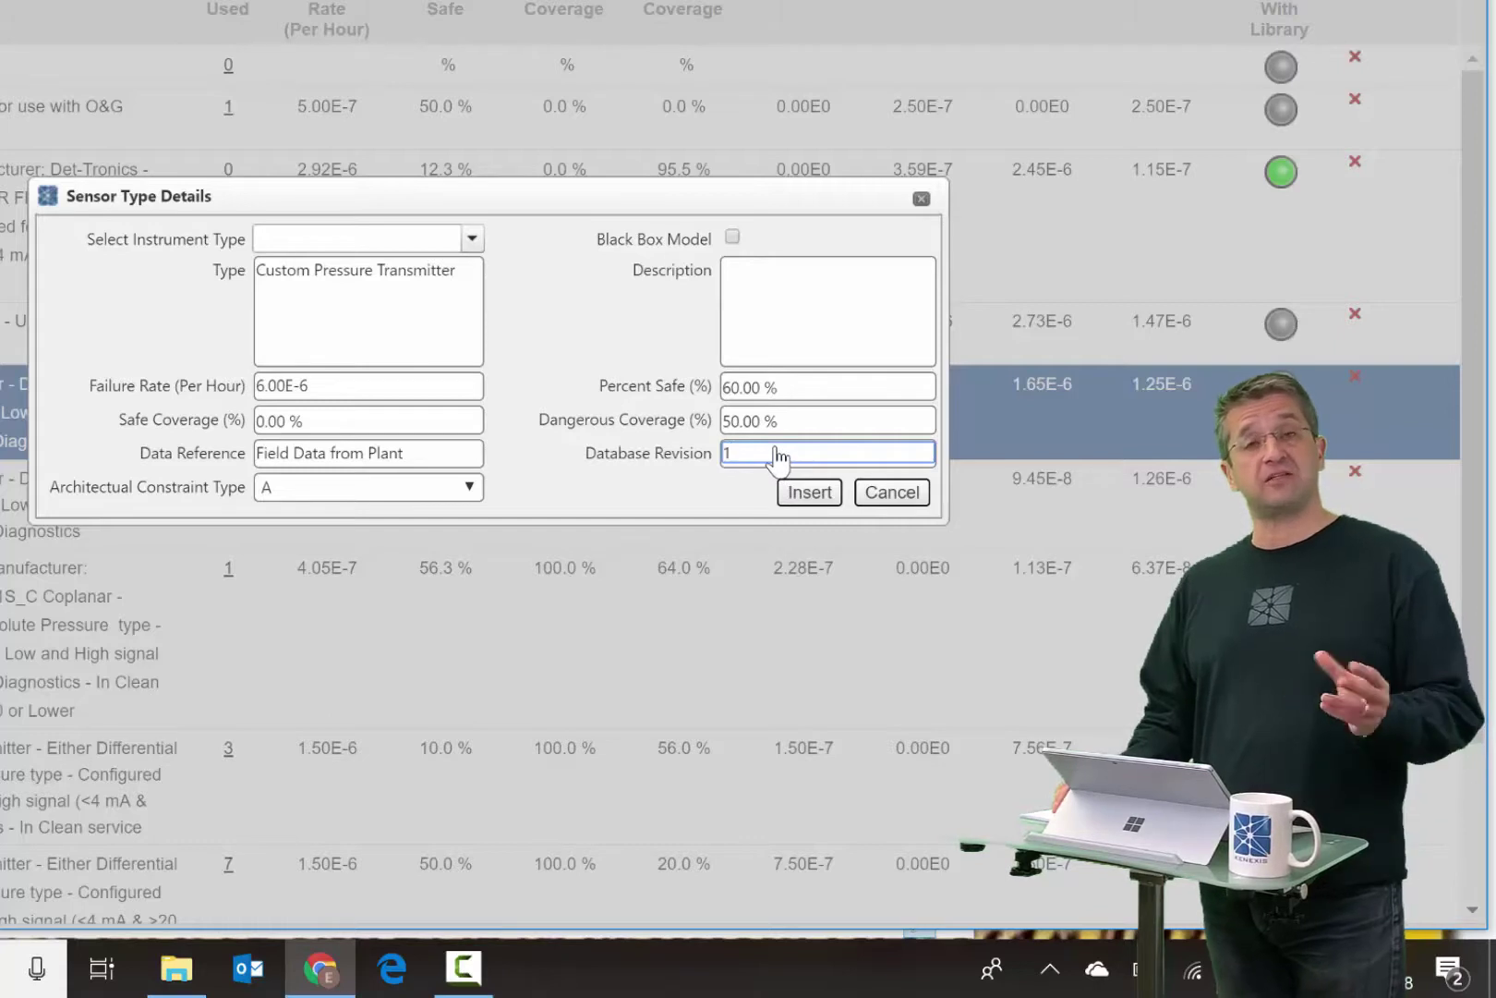
pyautogui.click(406, 490)
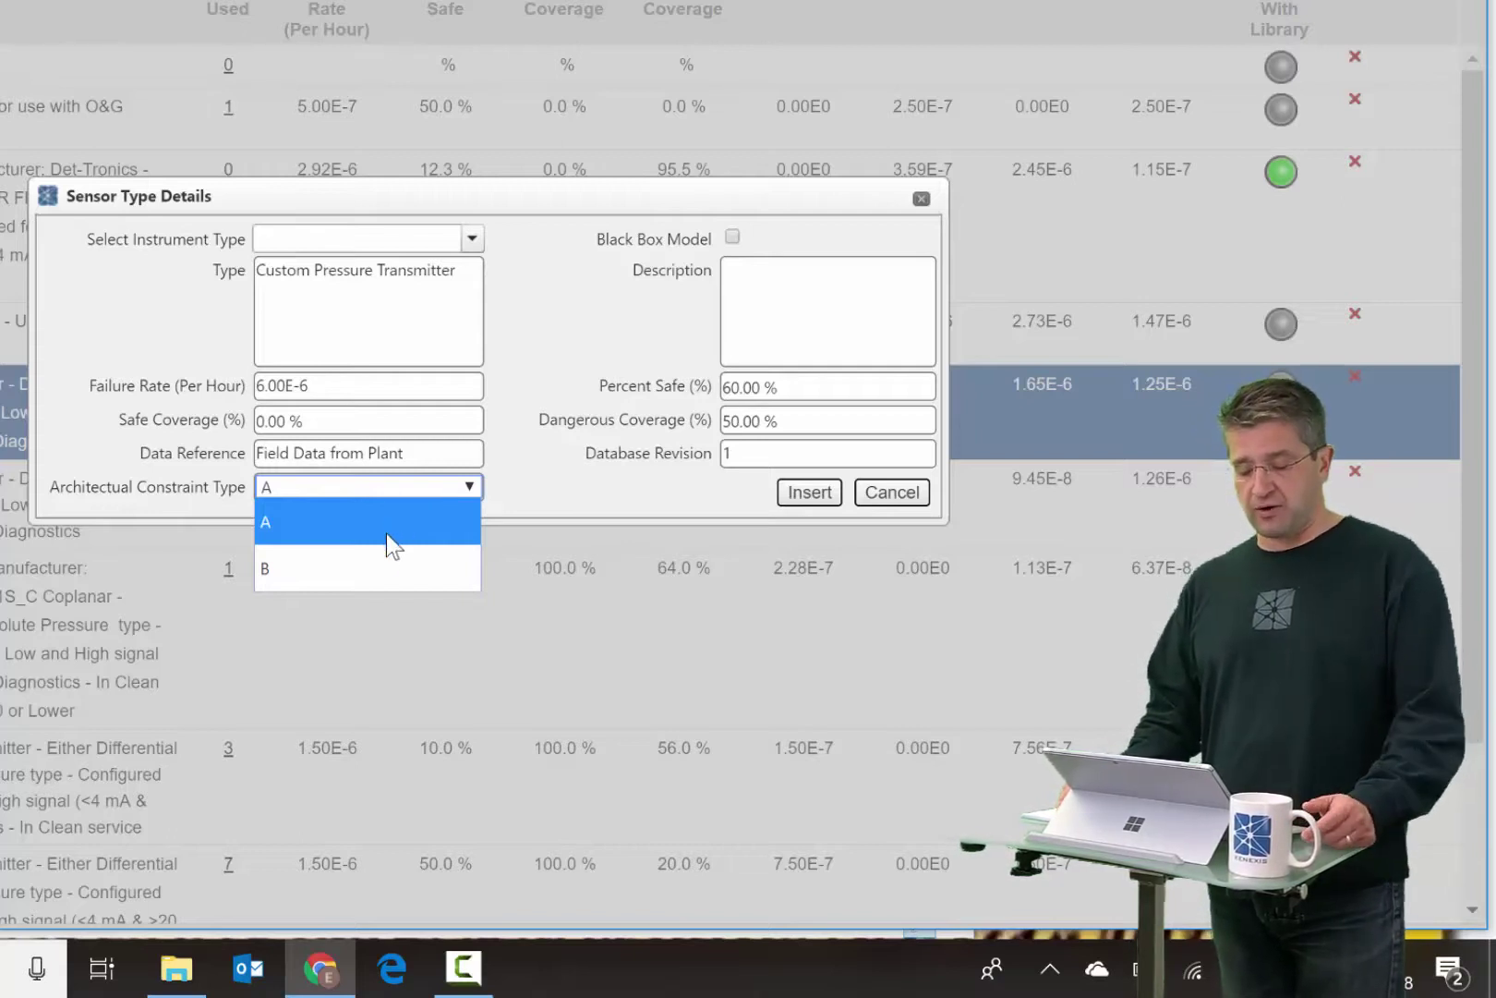
pyautogui.click(356, 577)
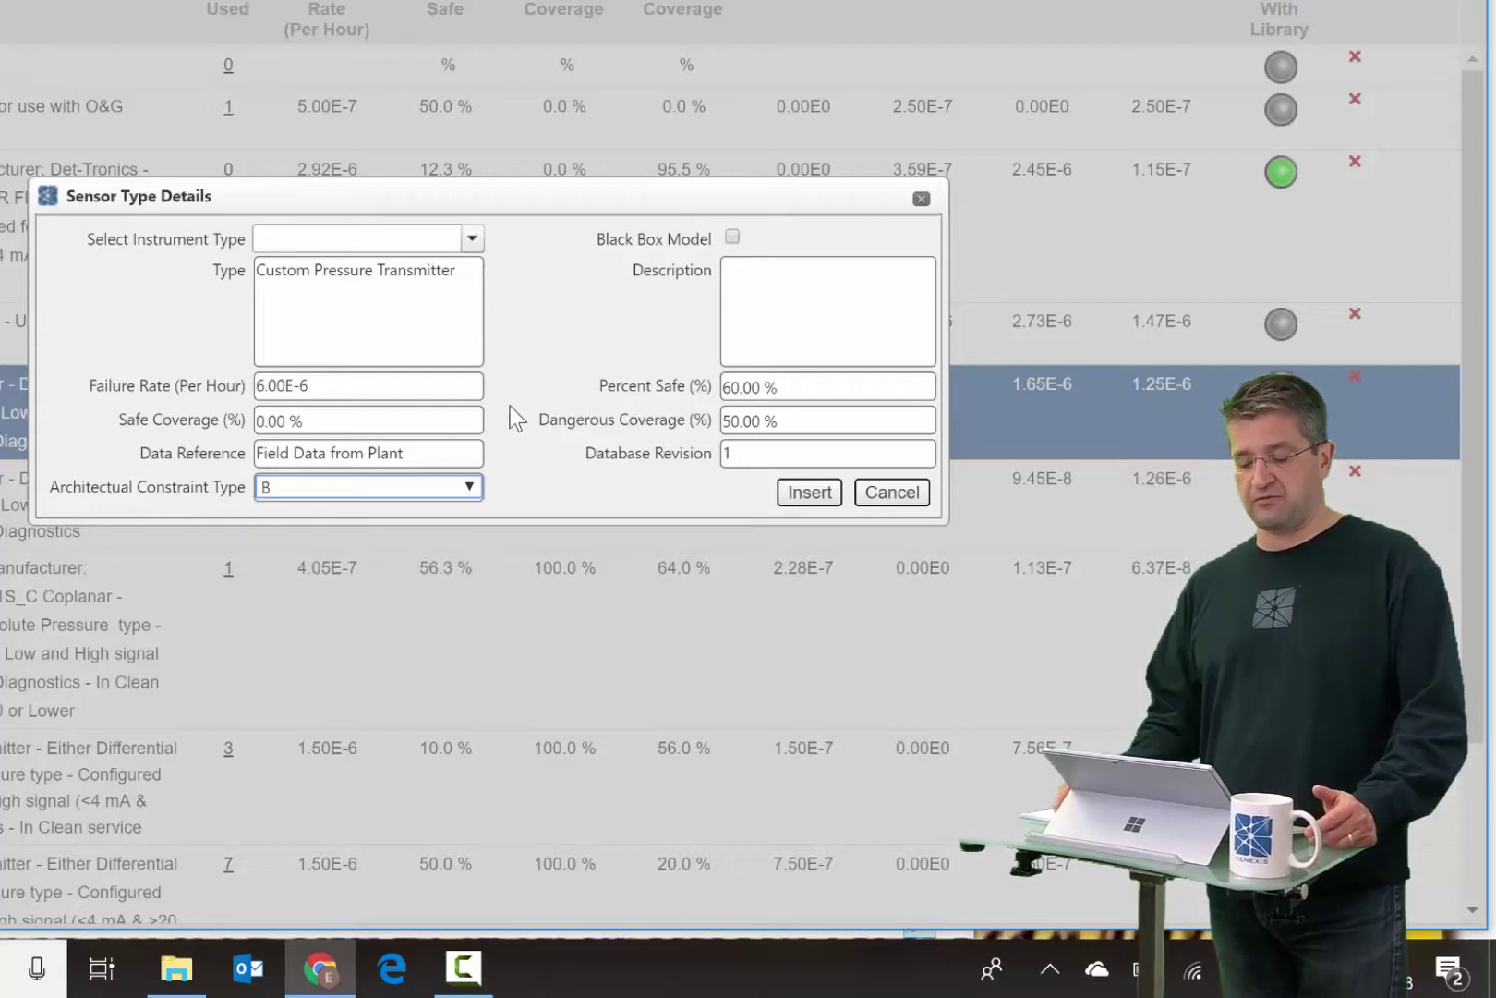
# - Describe the sensor type as "Pressure Transmitters Used in Plant A" and insert it into the project
pyautogui.click(755, 315)
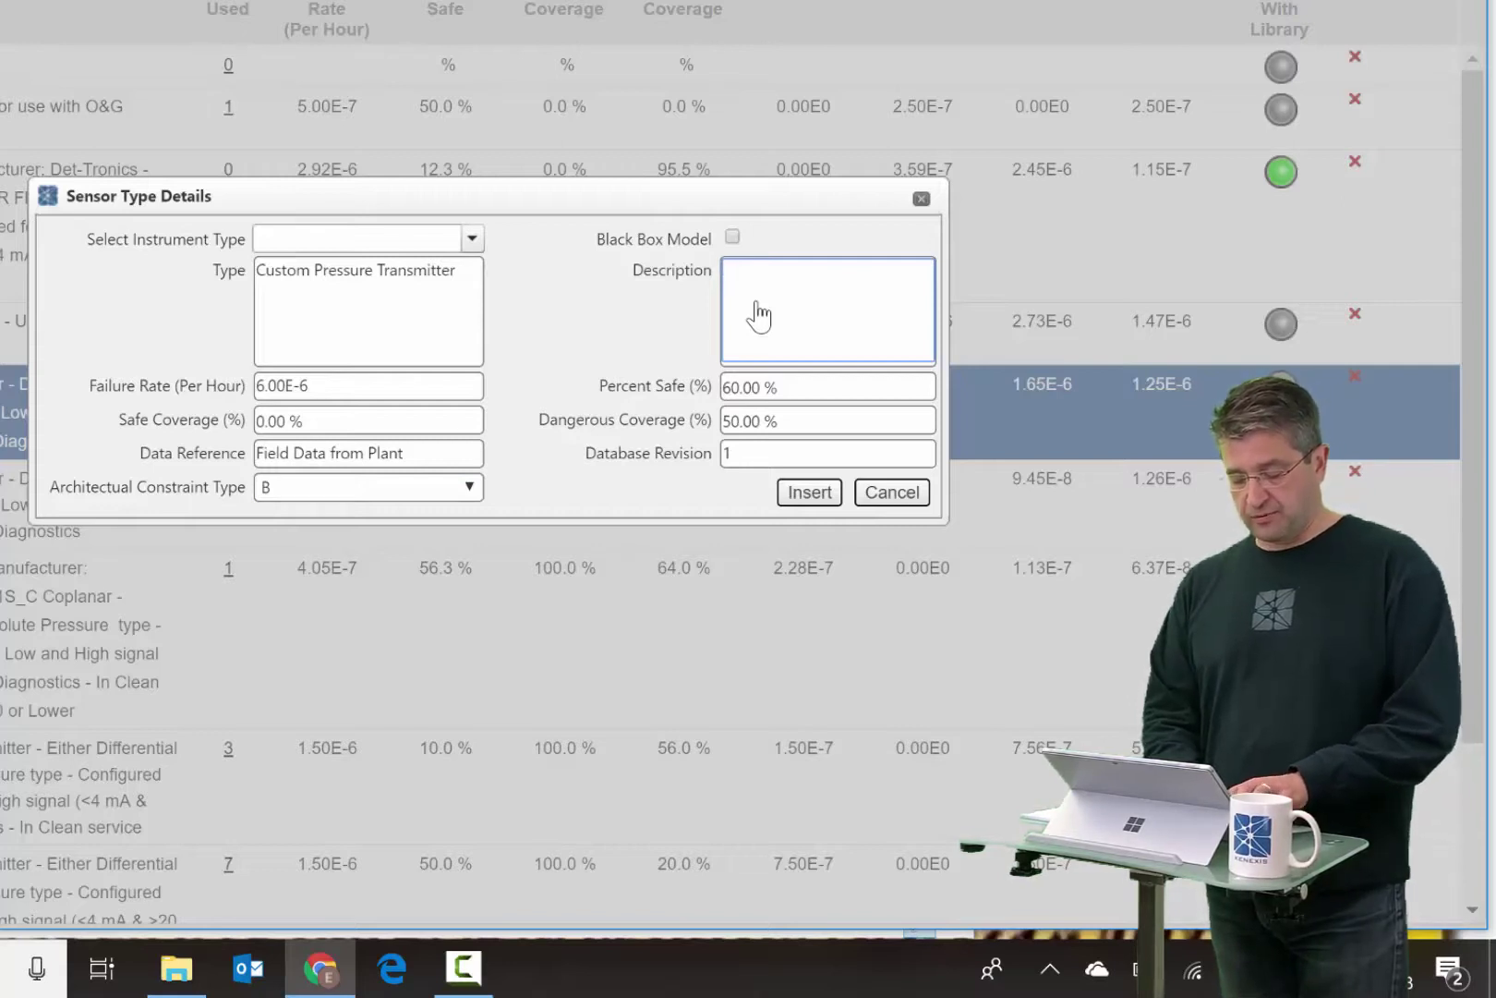
pyautogui.write('Pressure Transm')
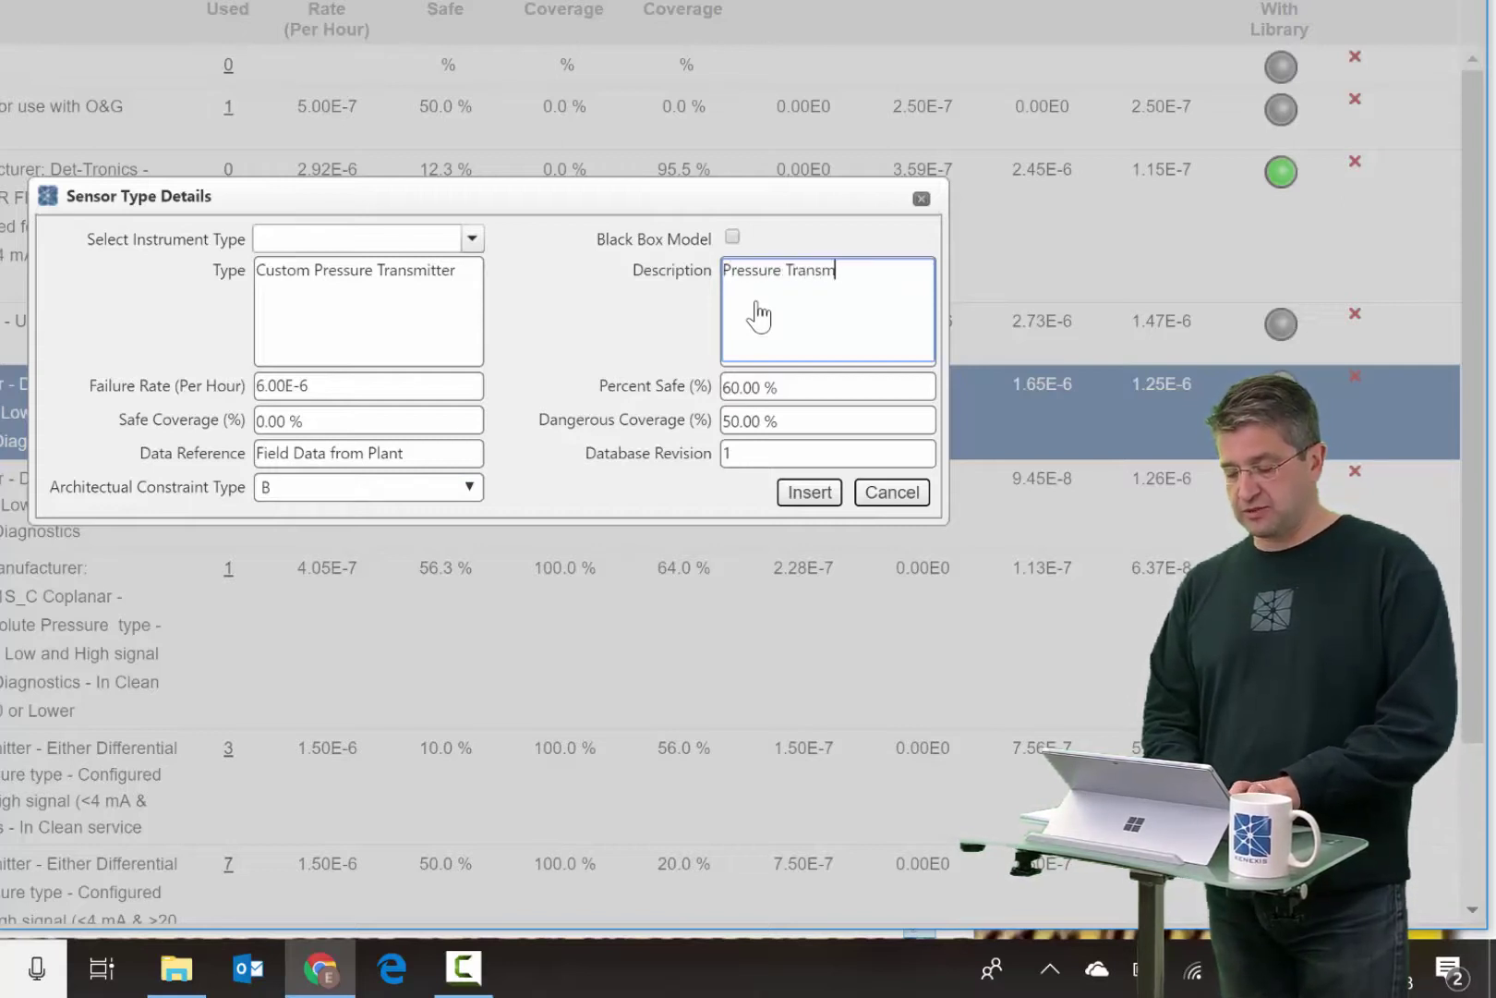
pyautogui.write('itters ')
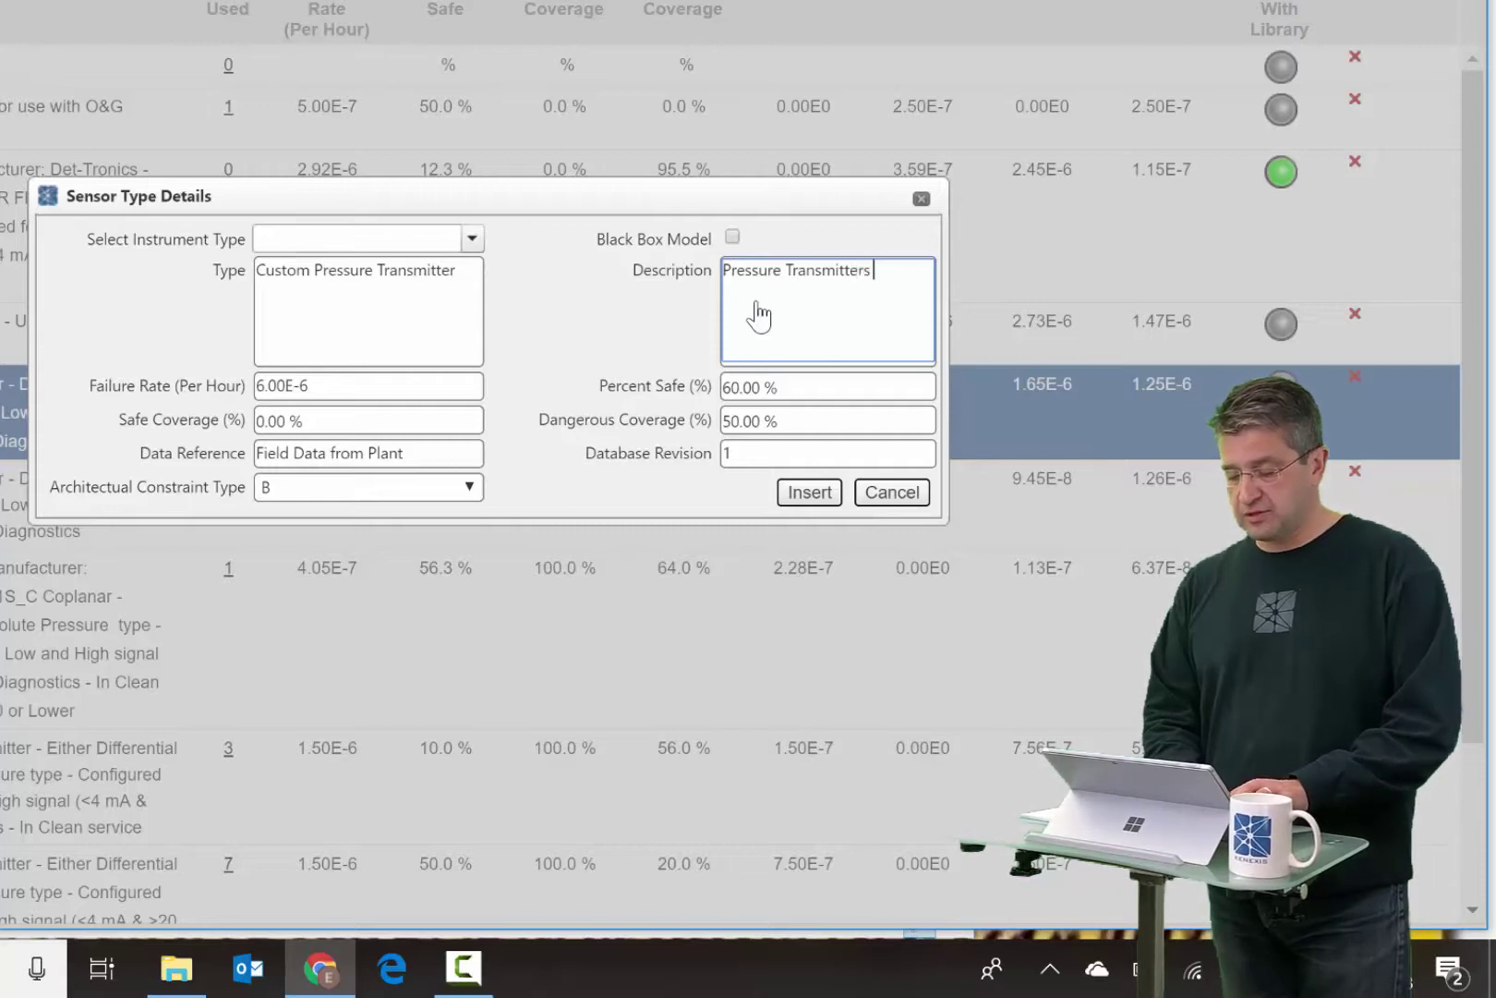
pyautogui.write('Used in Plant A')
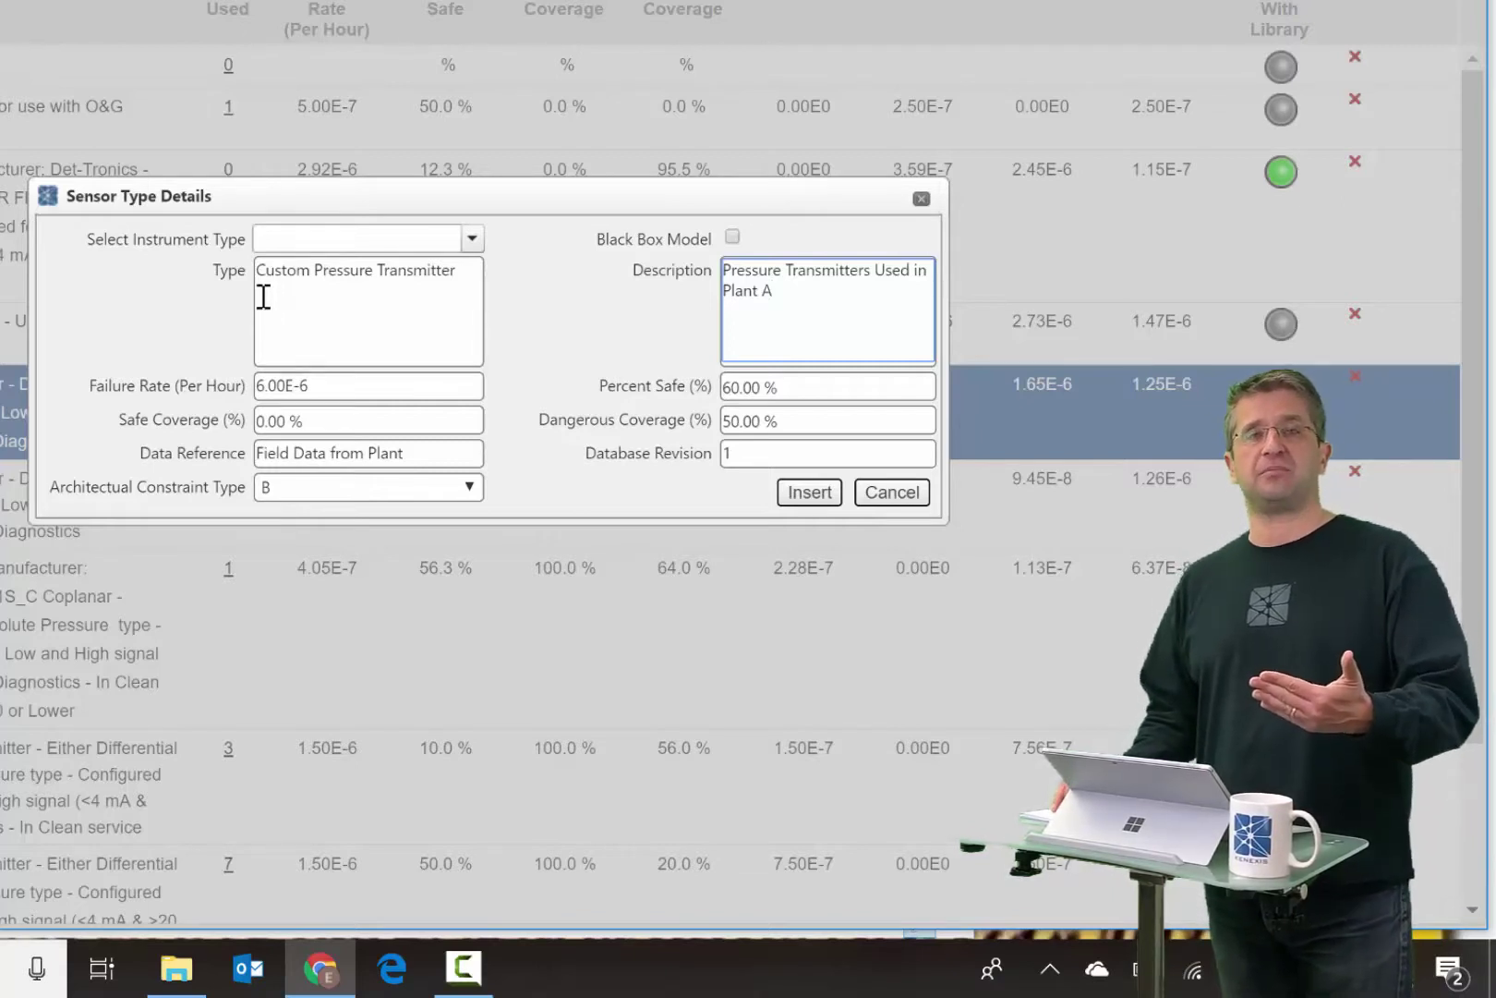
pyautogui.click(809, 491)
# - Look through the sensor types list and select the Custom Pressure Transmitter entry
pyautogui.scroll(-2, 794, 527)
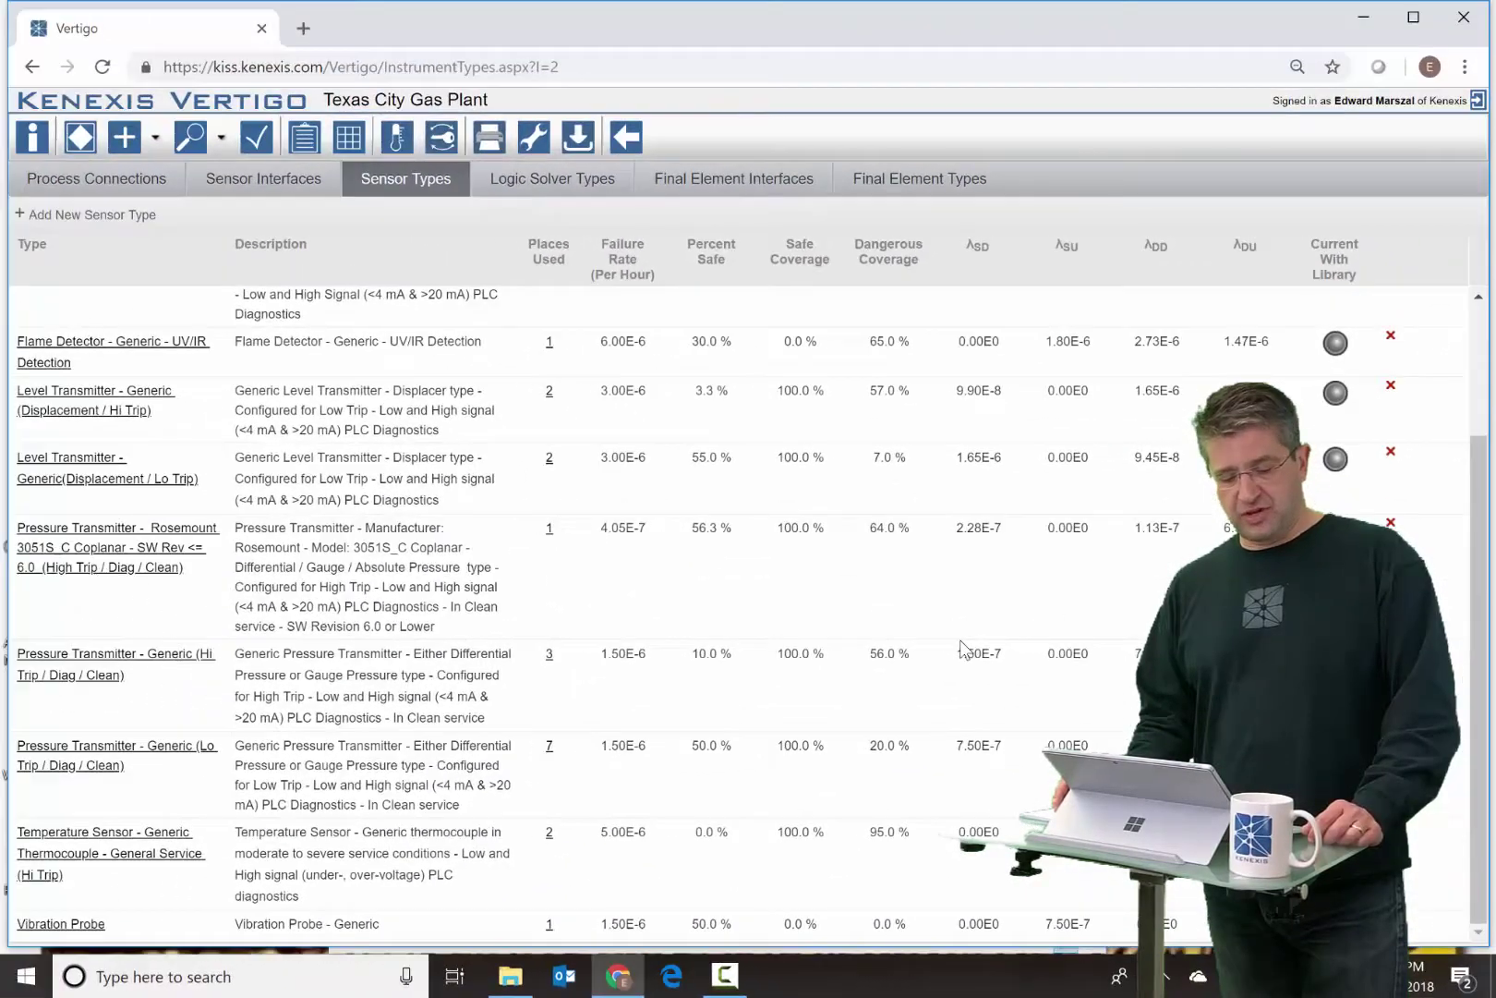
pyautogui.scroll(2, 960, 639)
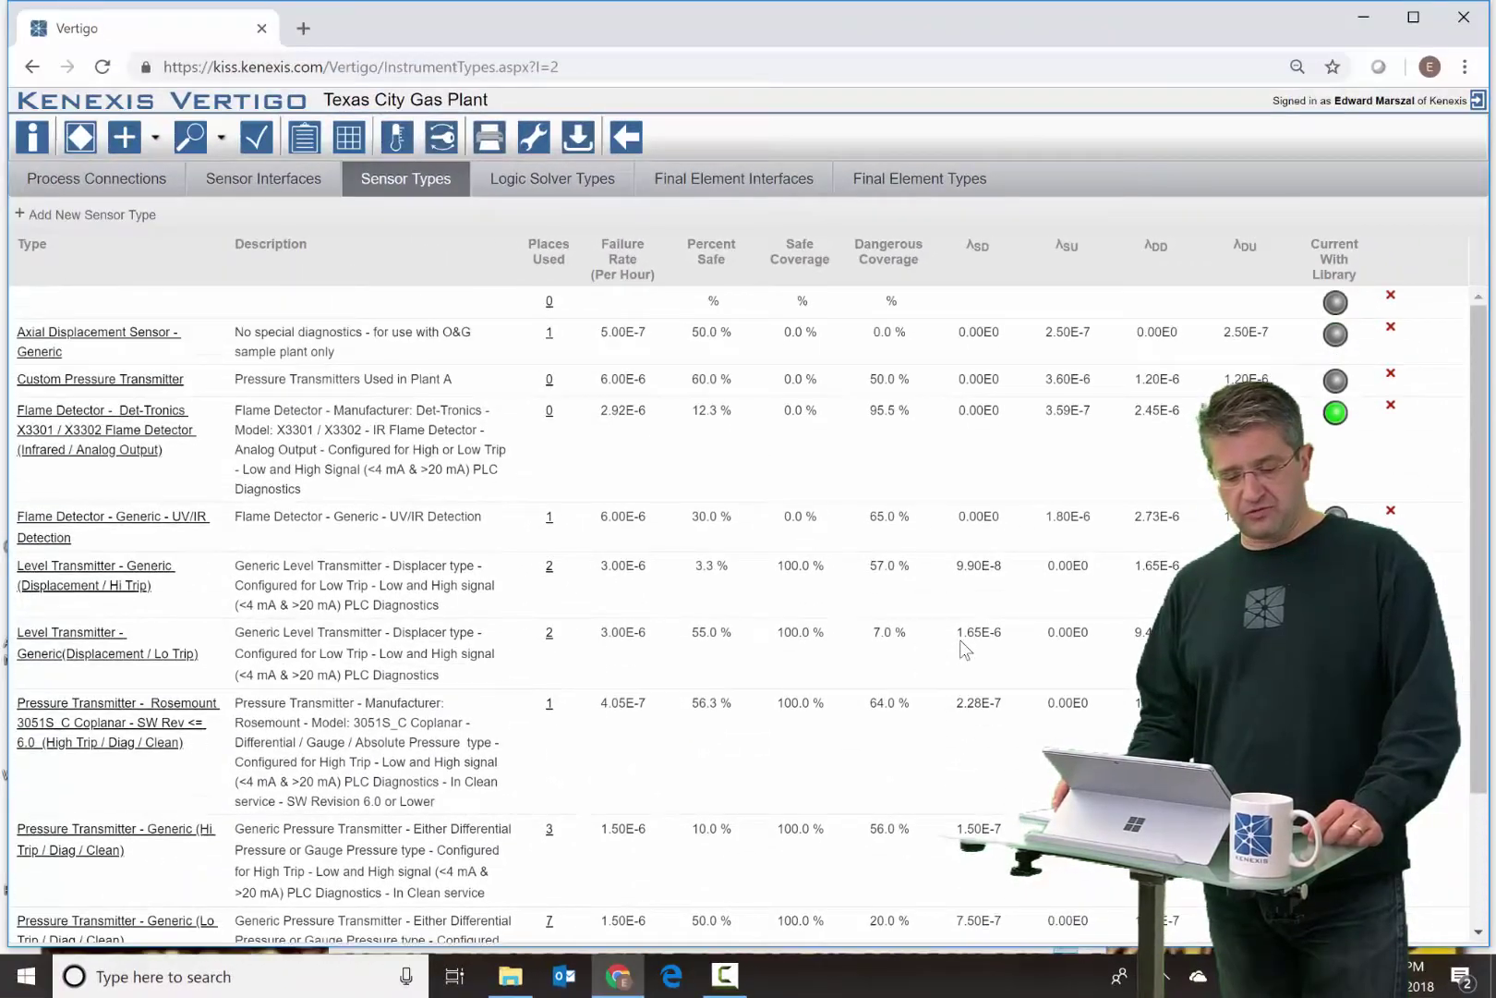
pyautogui.scroll(-2, 960, 639)
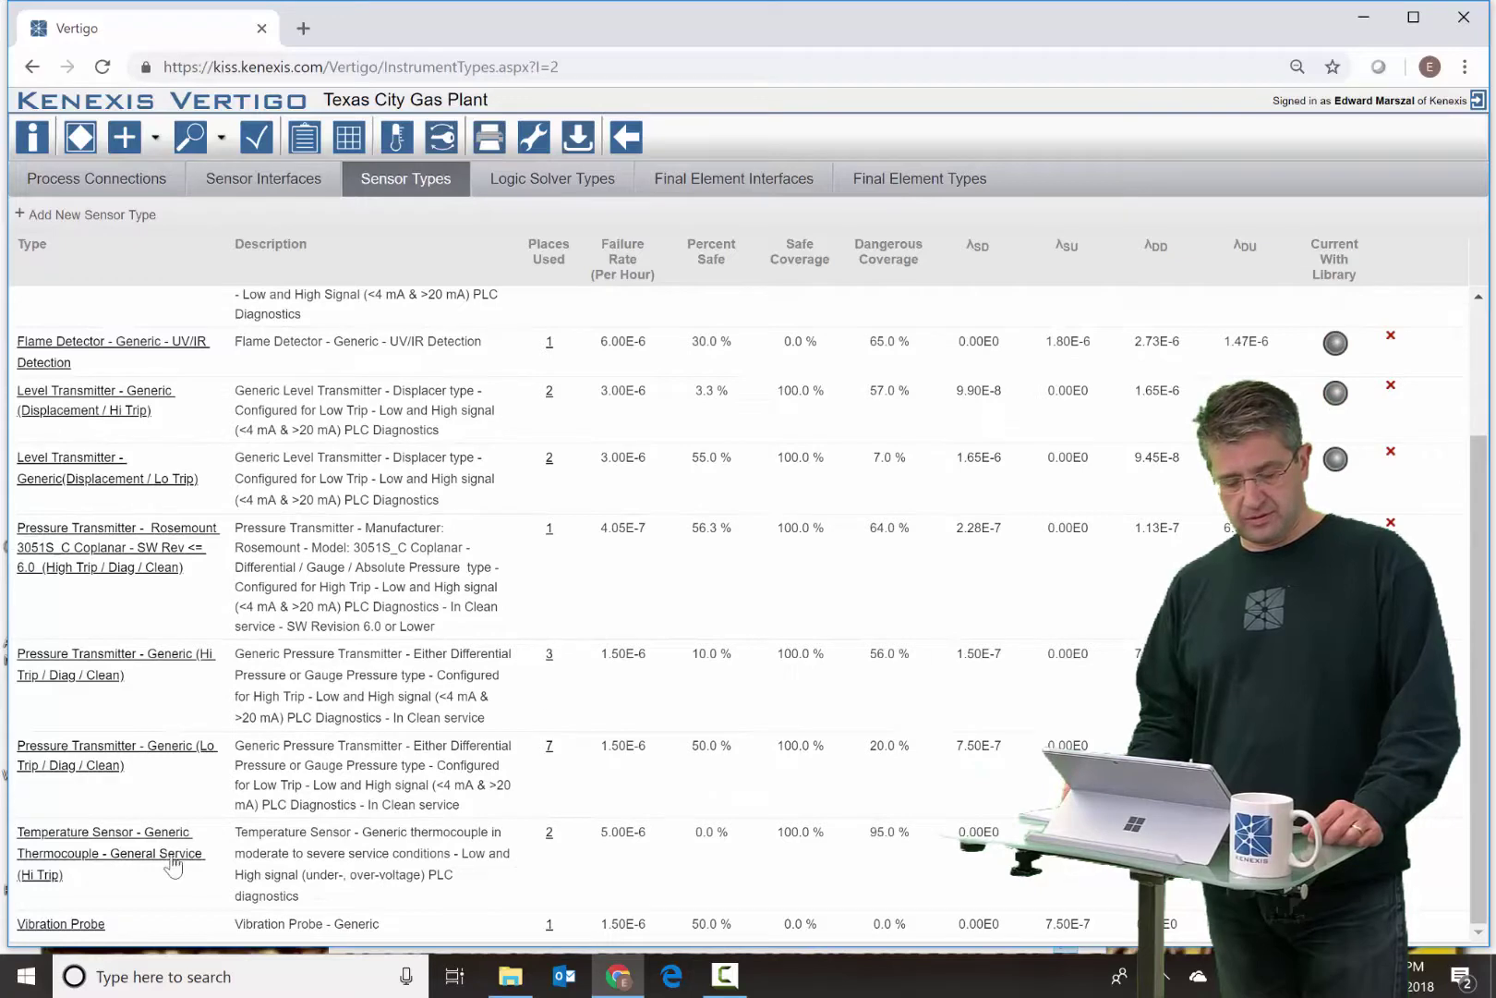
pyautogui.scroll(2, 129, 720)
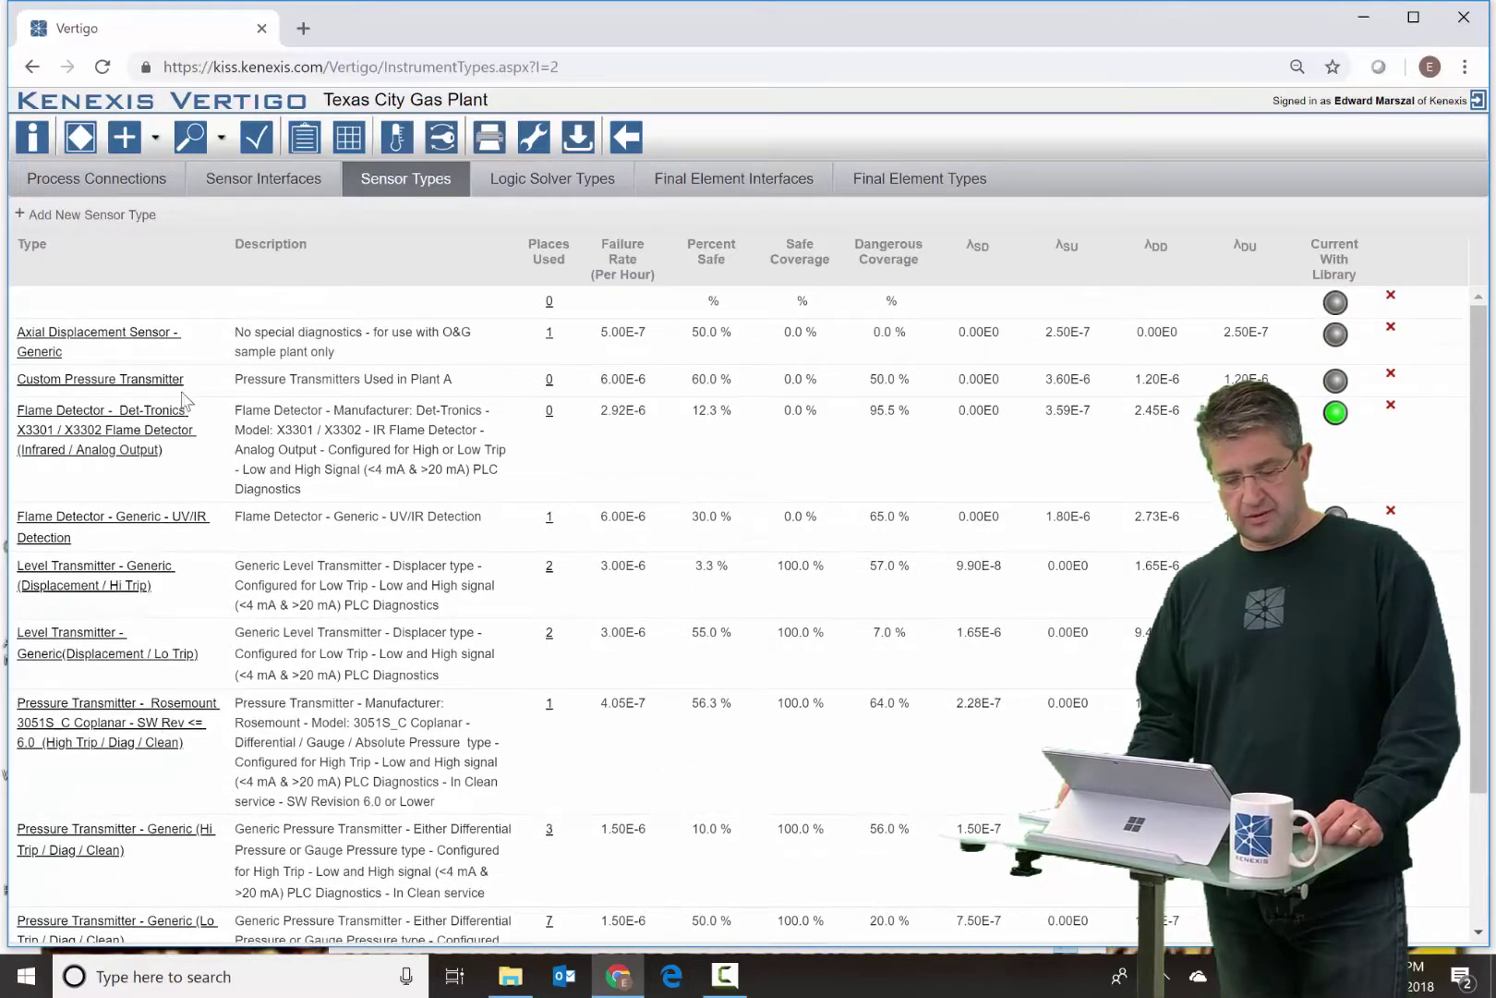
pyautogui.click(291, 393)
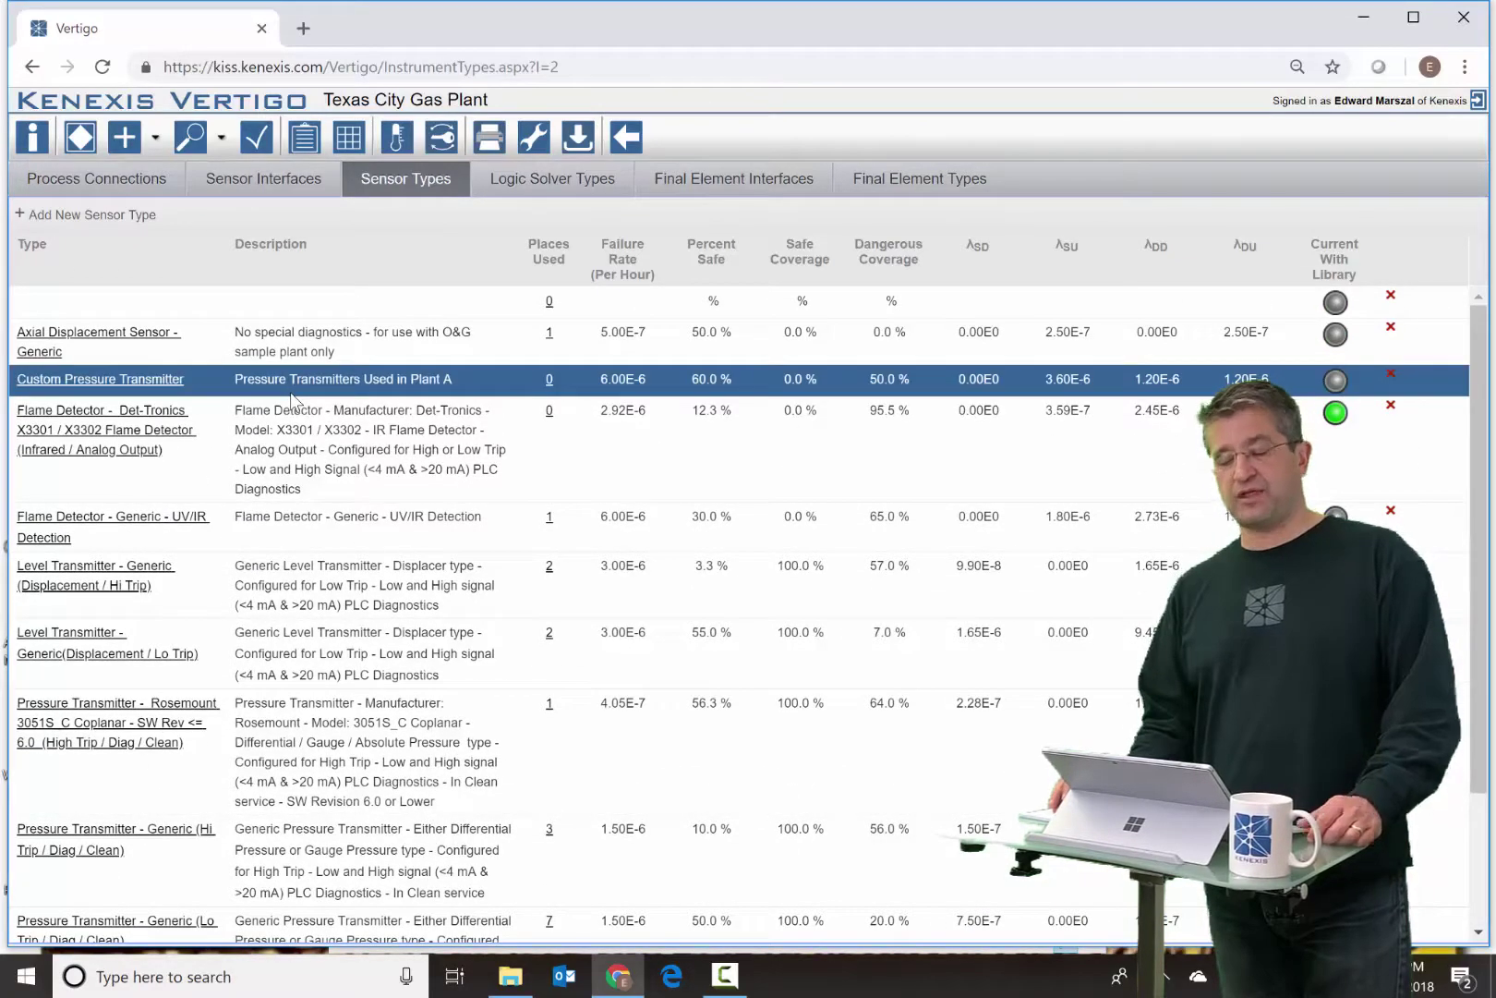